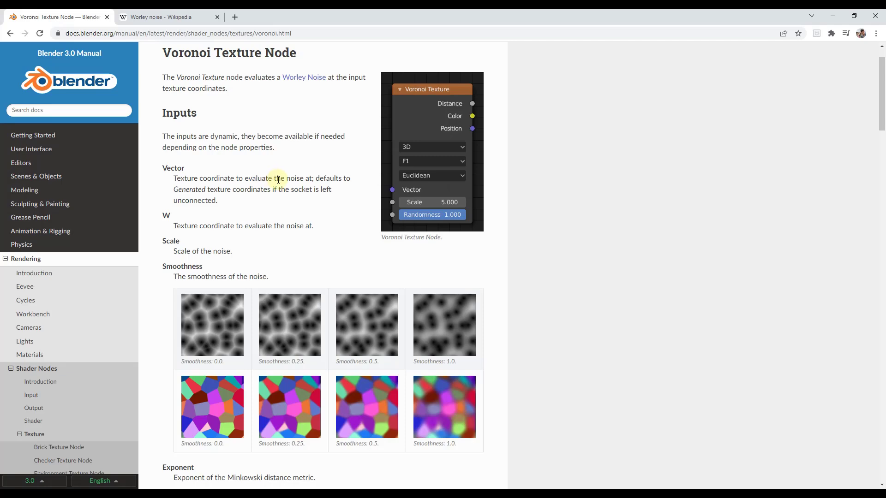
- Examine the manual's Voronoi Texture examples for Smoothness, Exponent, Randomness and the features from F1 to Distance to Edge
scroll(356, 222, "down", 3)
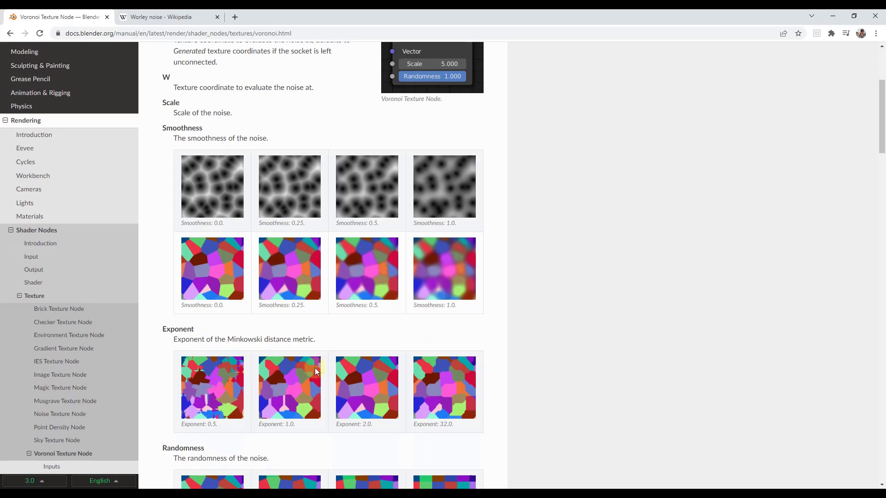
scroll(300, 362, "down", 3)
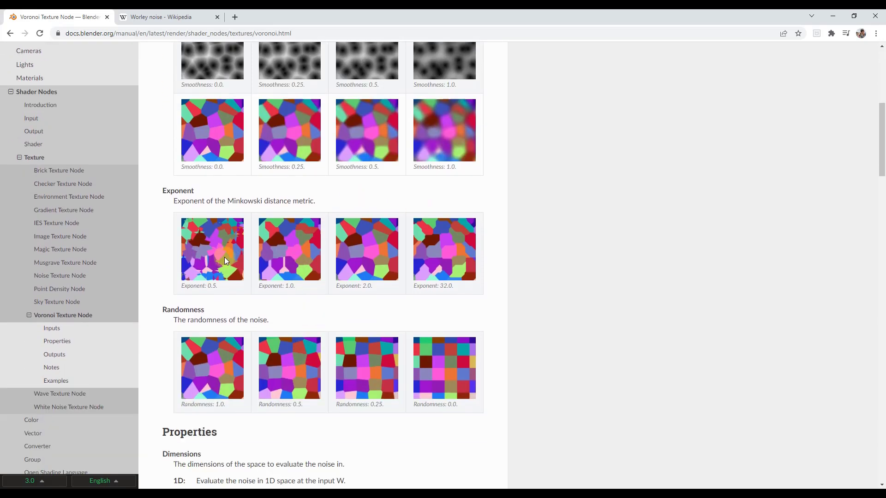
scroll(234, 265, "up", 3)
scroll(245, 265, "down", 10)
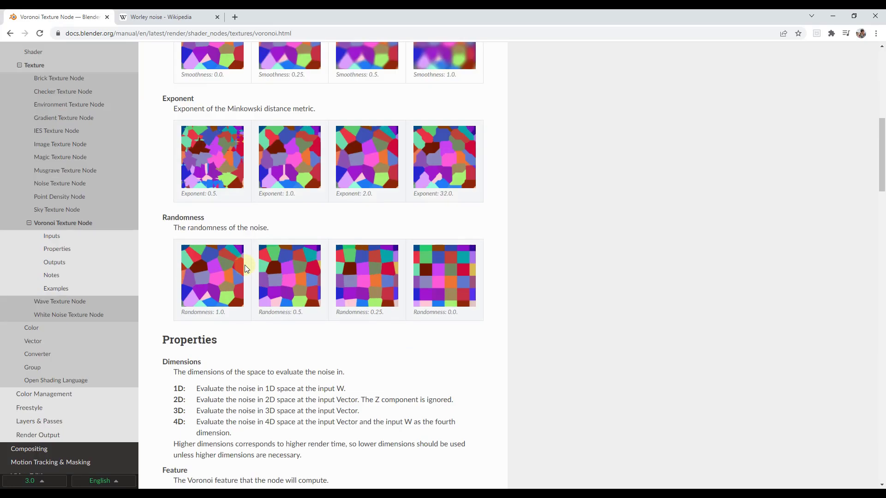
scroll(246, 266, "down", 4)
scroll(247, 251, "up", 2)
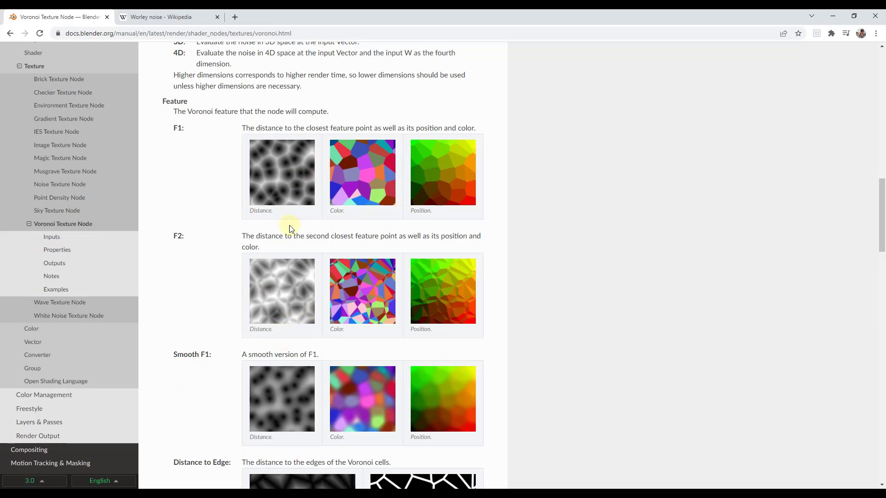
scroll(281, 261, "down", 7)
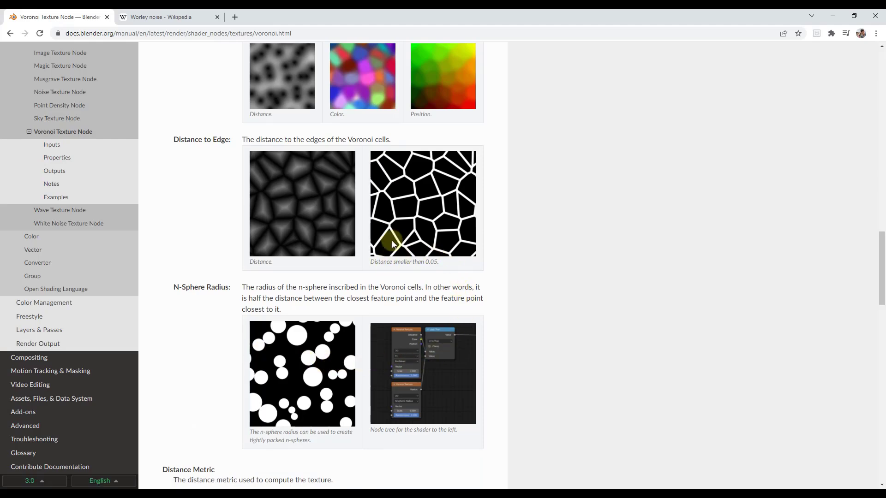
- Switch to Blender and add a Voronoi Texture node beside the Principled BSDF in the plane's material
left_click(835, 18)
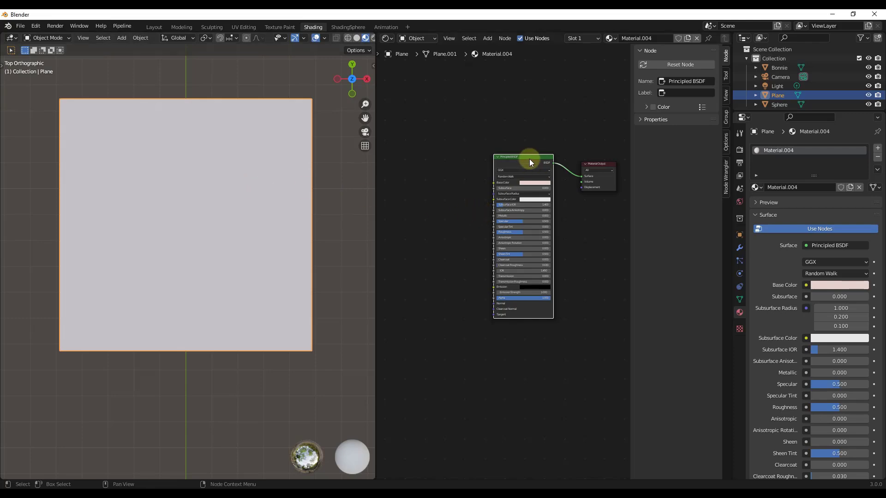
scroll(530, 159, "up", 5)
scroll(555, 158, "down", 5)
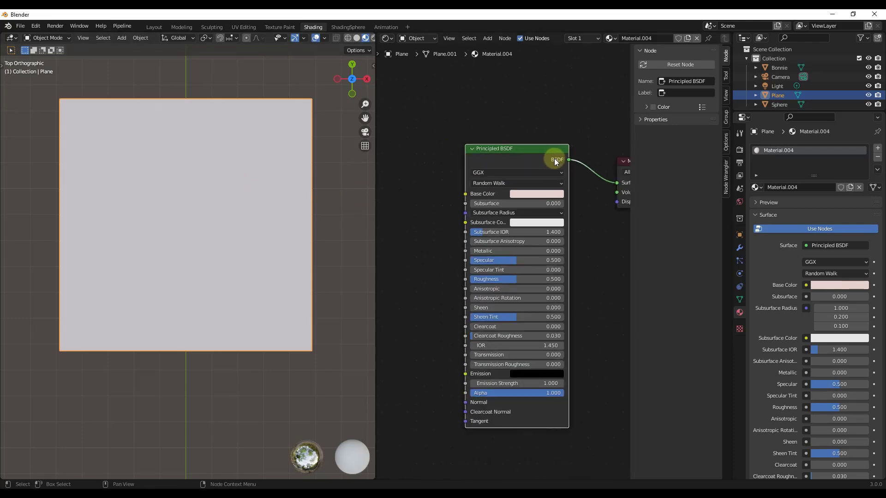
key("shift+a")
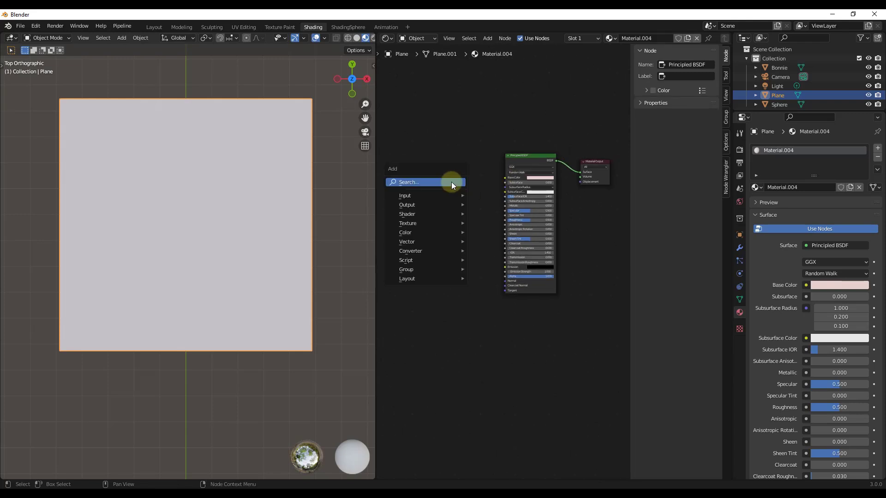
left_click(450, 181)
type("vo")
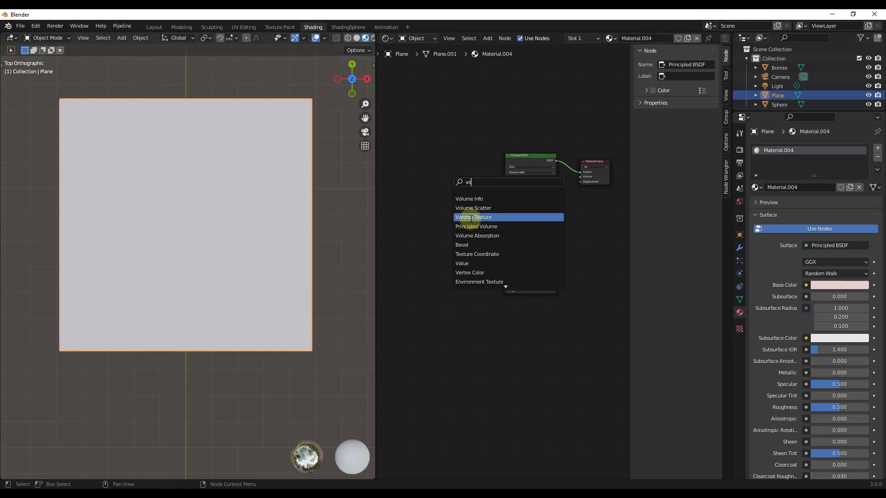
left_click(470, 217)
left_click(436, 200)
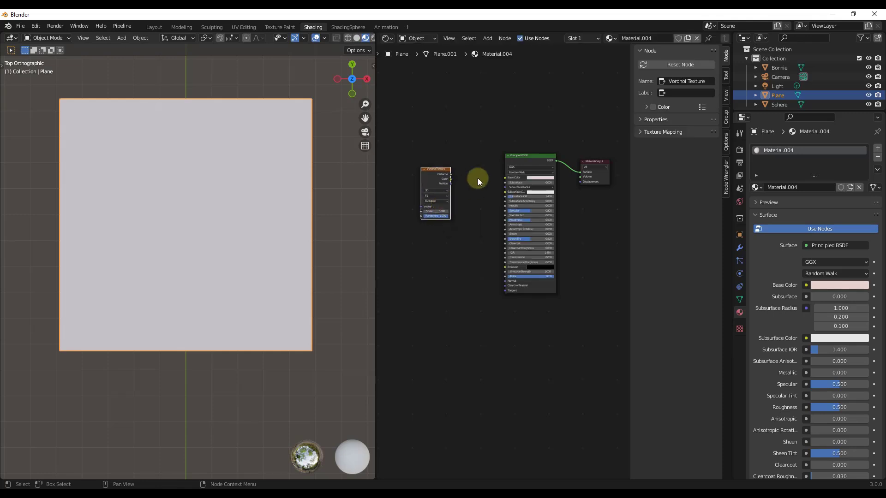
- Connect the Voronoi Texture's Distance output to the Principled BSDF's Base Color and set its Scale to 13.1
scroll(478, 178, "up", 2)
scroll(445, 184, "up", 2)
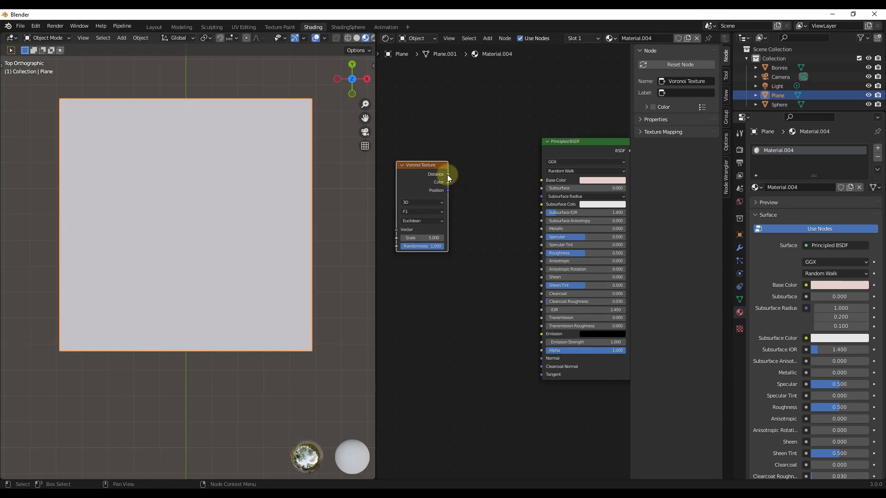
left_click_drag(447, 175, 541, 180)
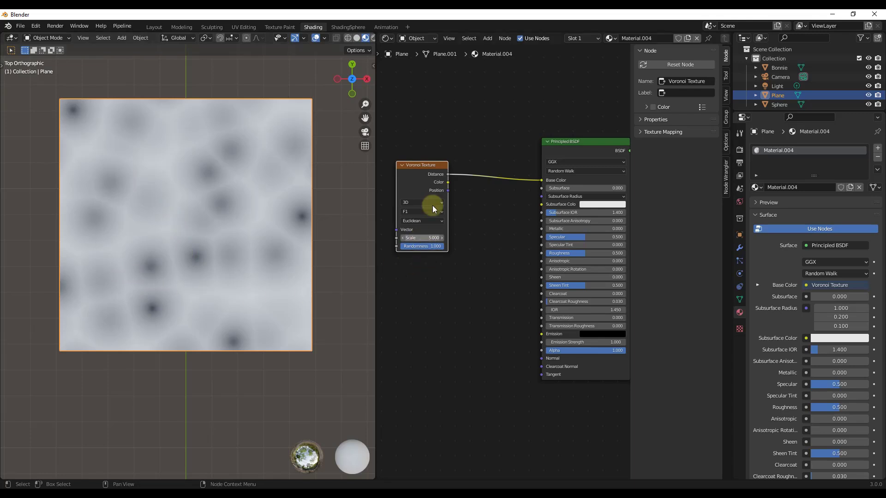
left_click_drag(415, 238, 435, 253)
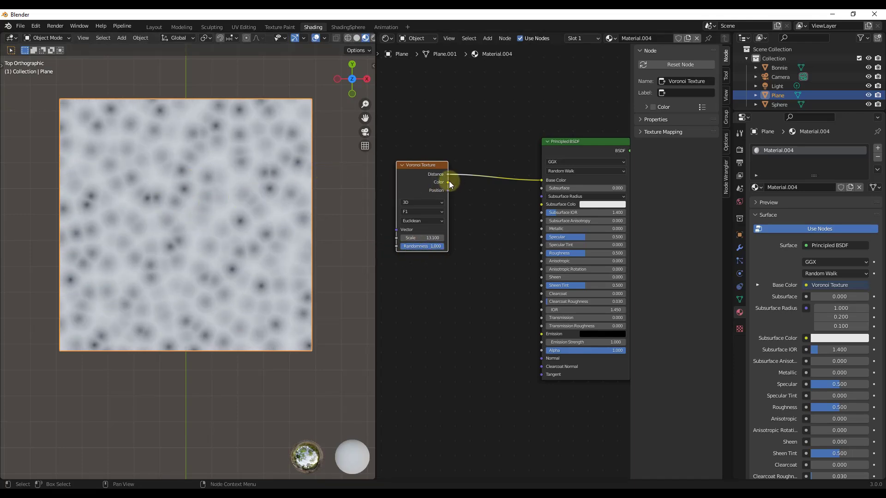
- Feed the Voronoi Color output into Base Color and try a Scale of 29.9 with Randomness at 0
left_click_drag(447, 182, 540, 182)
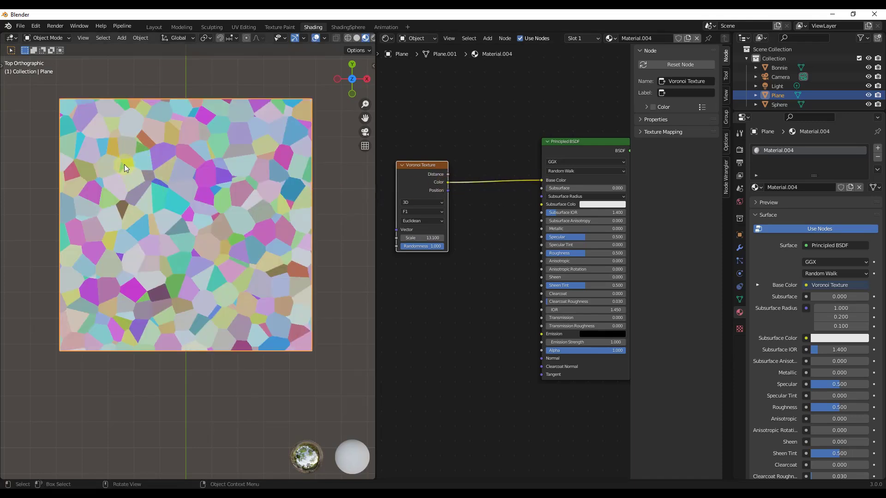
scroll(115, 192, "up", 1)
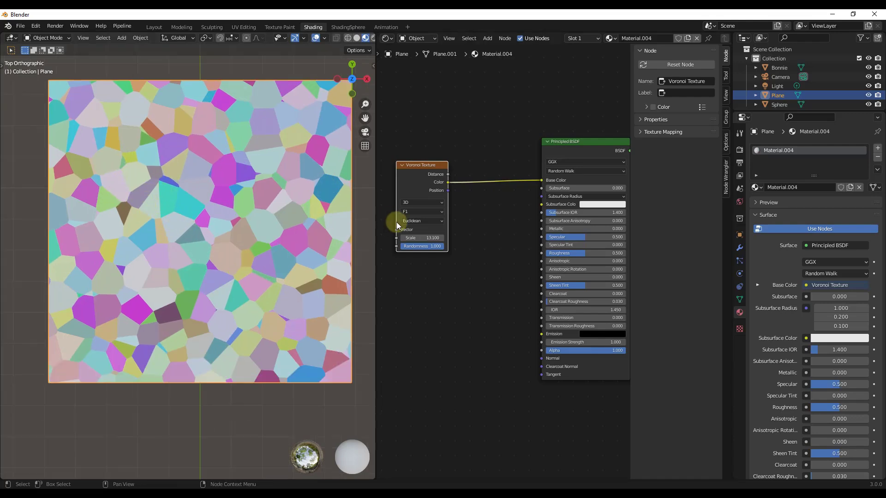
left_click_drag(427, 237, 630, 236)
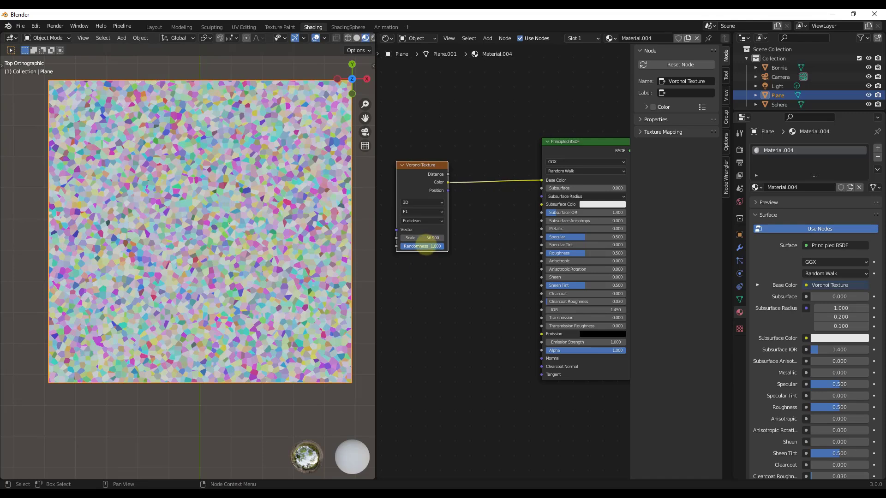
left_click_drag(430, 246, 443, 225)
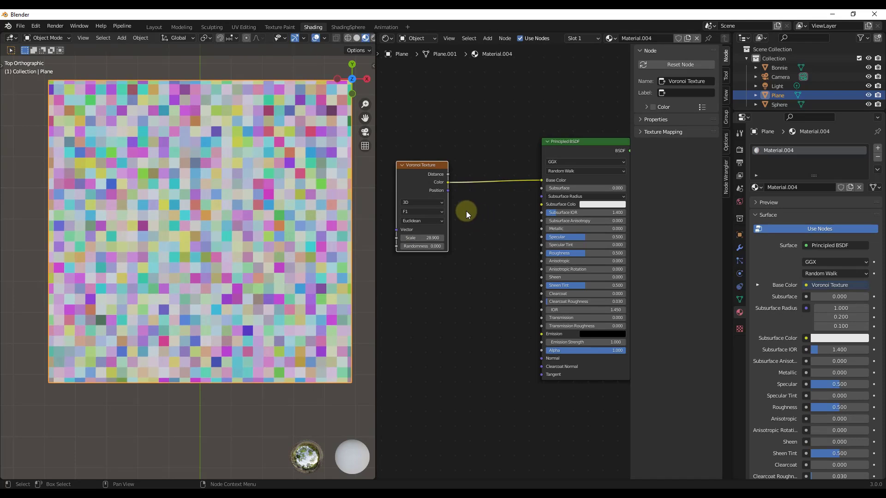
- Feed the Voronoi Position output into Base Color and set Scale to 9.8 and Randomness to 1
left_click_drag(448, 190, 541, 180)
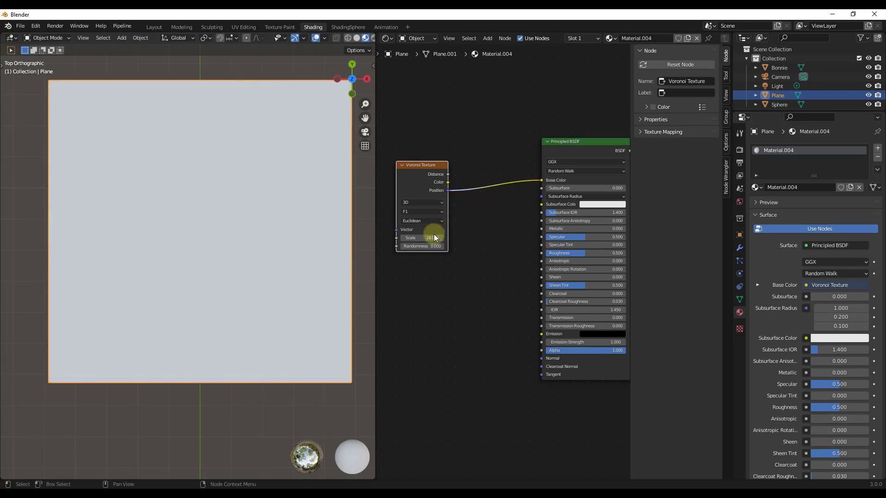
mouse_move(434, 236)
left_mouse_down()
mouse_move(326, 236)
mouse_move(420, 251)
mouse_move(445, 248)
mouse_move(438, 237)
mouse_move(476, 237)
mouse_move(388, 239)
mouse_move(445, 237)
mouse_move(429, 237)
left_mouse_up()
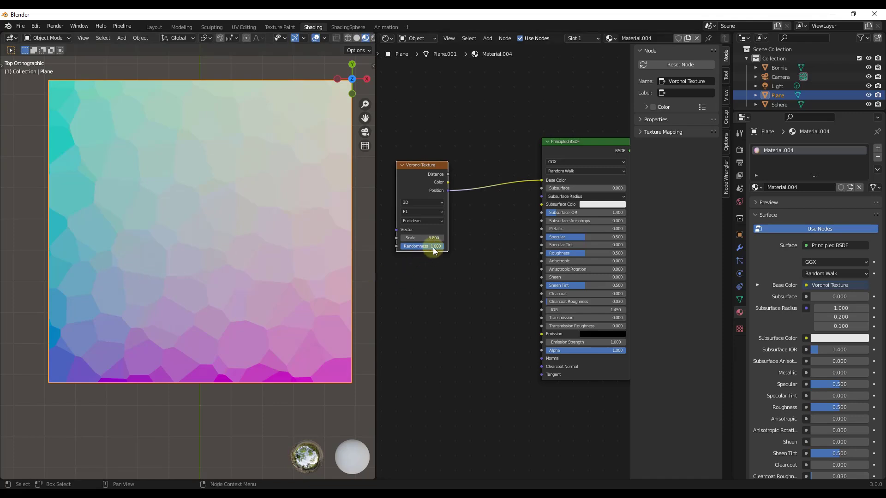
left_click_drag(433, 250, 463, 251)
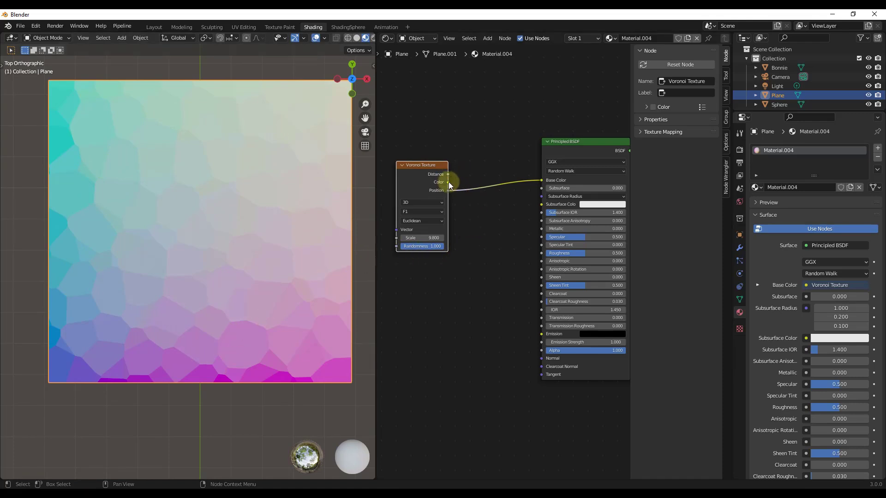
- Connect the Voronoi Color output to Base Color again and set Scale to 11.4
left_click_drag(449, 186, 542, 181)
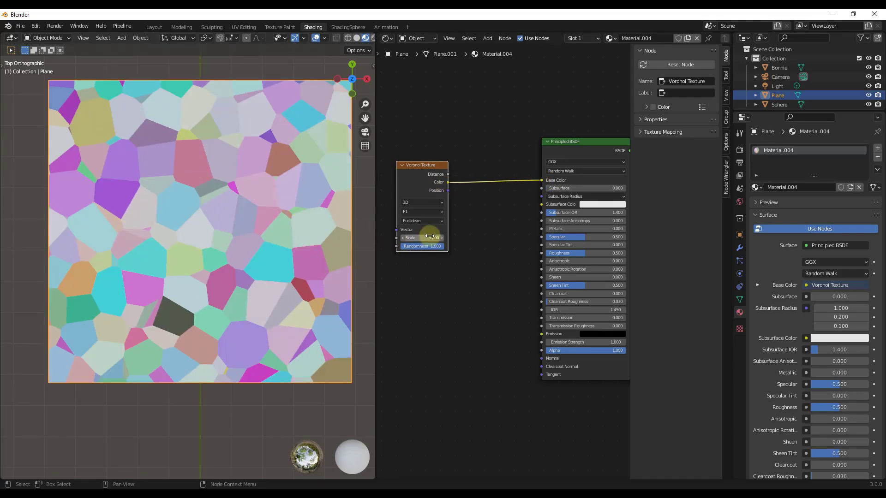
left_click_drag(415, 238, 430, 238)
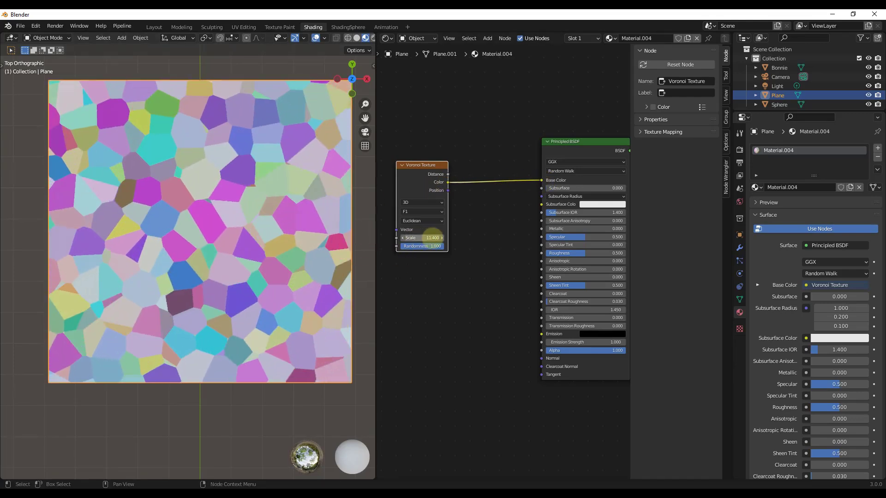
- Check the manual's Dimensions section, and try the Voronoi Texture in 4D with a different W before returning it to 3D
left_click(425, 202)
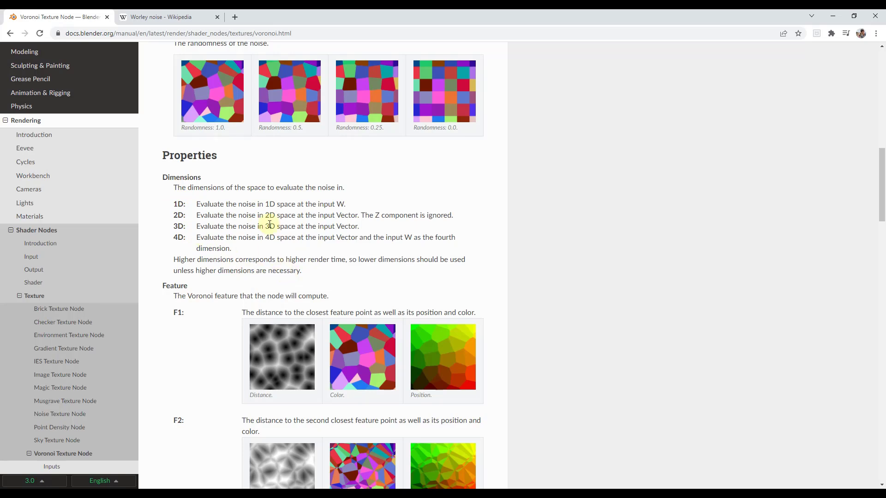
left_click(832, 16)
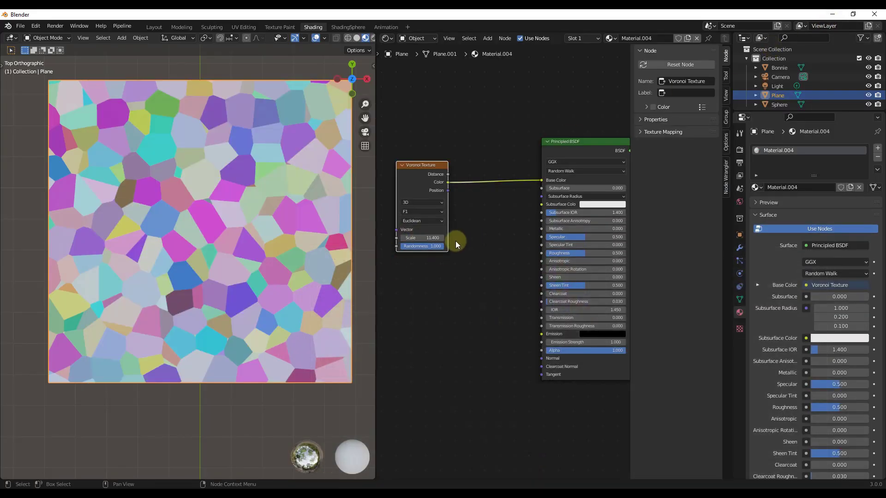
left_click(414, 204)
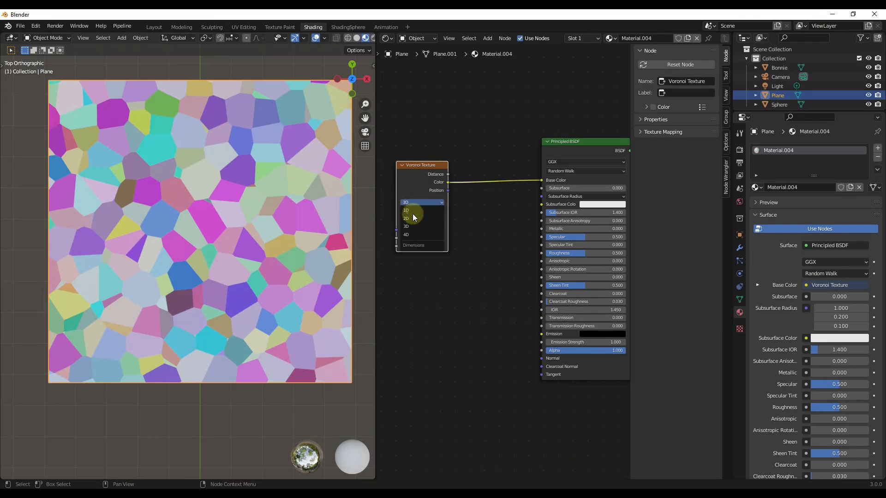
left_click(409, 236)
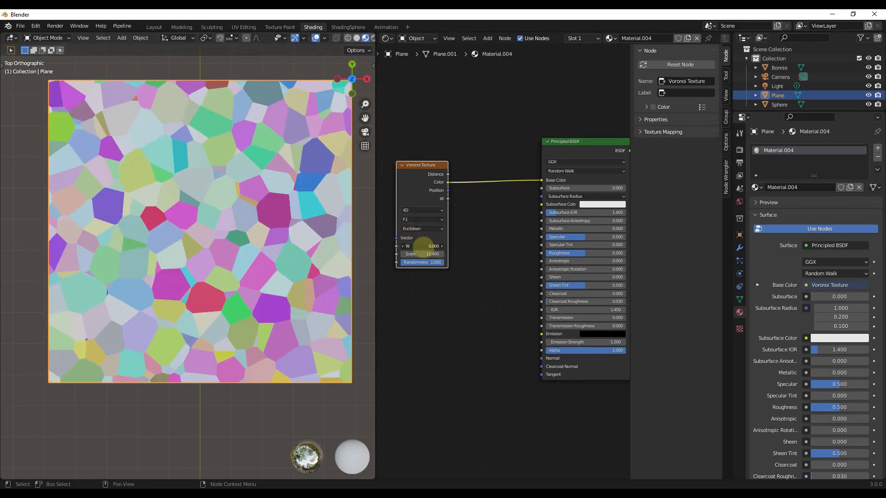
left_click_drag(421, 246, 433, 246)
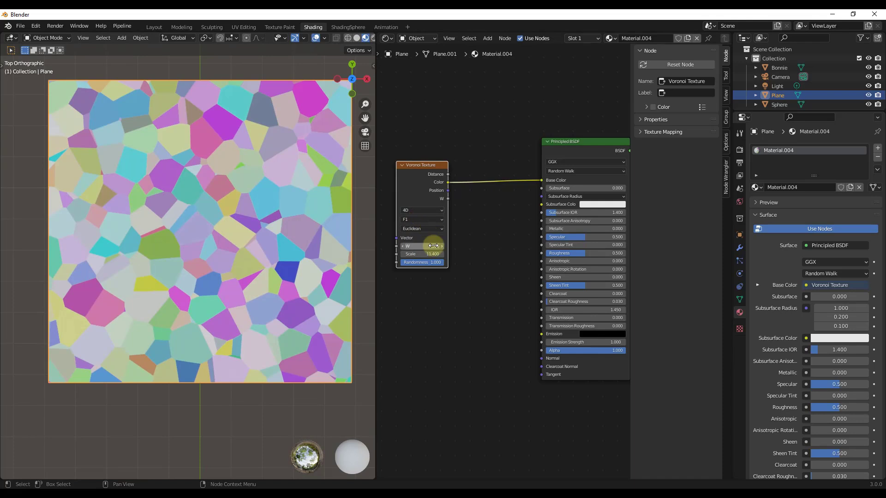
left_click(414, 209)
left_click(412, 236)
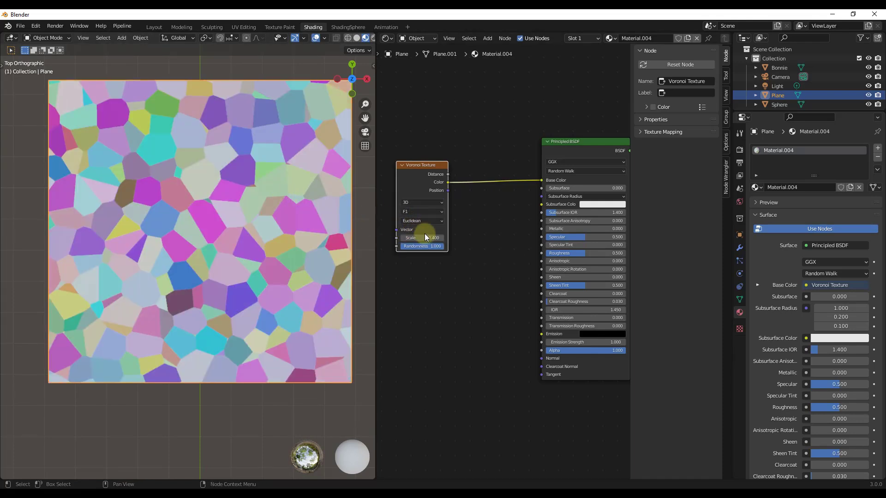
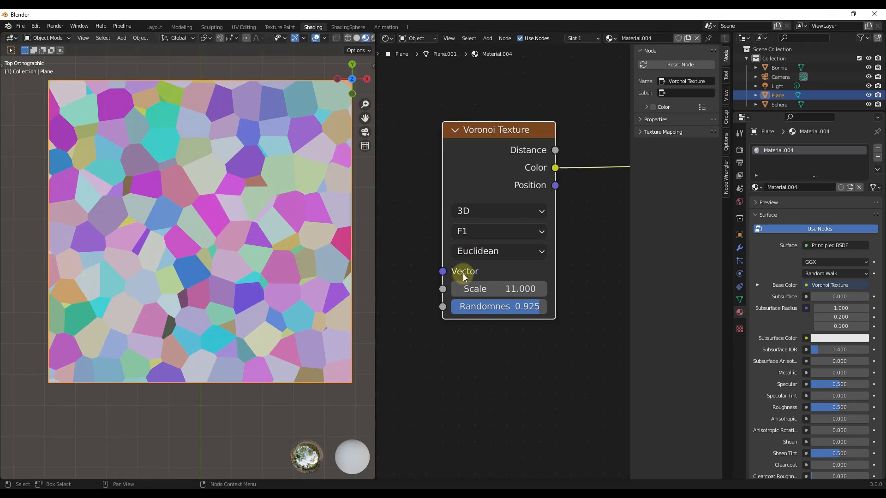
- Change the Voronoi feature to Smooth F1 and set its Smoothness to 0.458
left_click(477, 231)
left_click(499, 286)
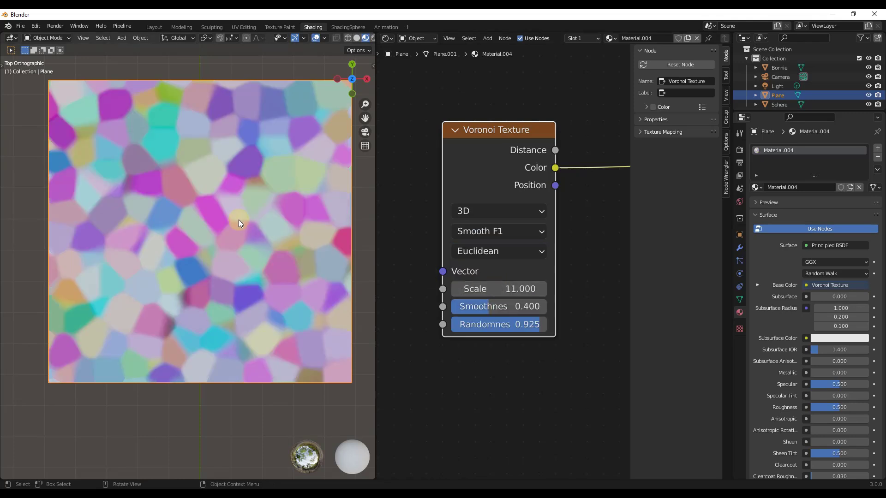
left_click_drag(476, 306, 503, 306)
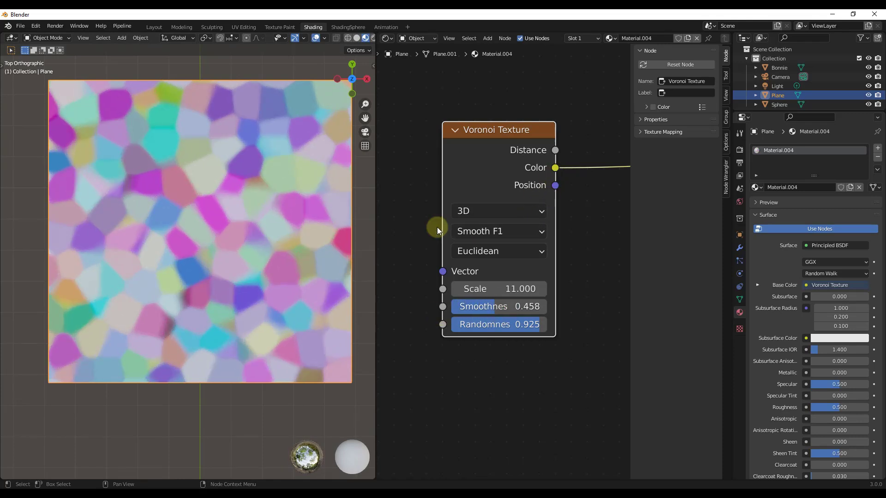
- Connect the Voronoi Distance output to the Principled BSDF's Base Color and adjust the Smoothness
scroll(435, 227, "down", 2)
middle_click_drag(534, 214, 478, 229)
left_click_drag(465, 186, 614, 196)
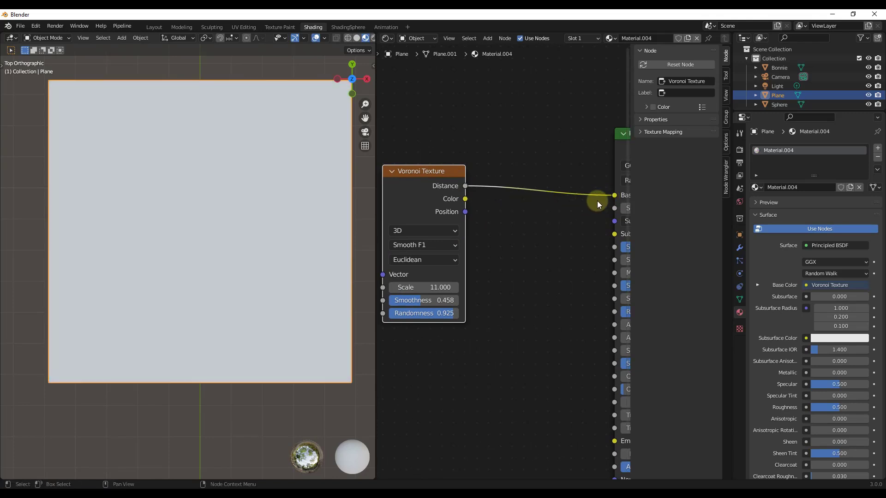
left_click_drag(417, 300, 428, 319)
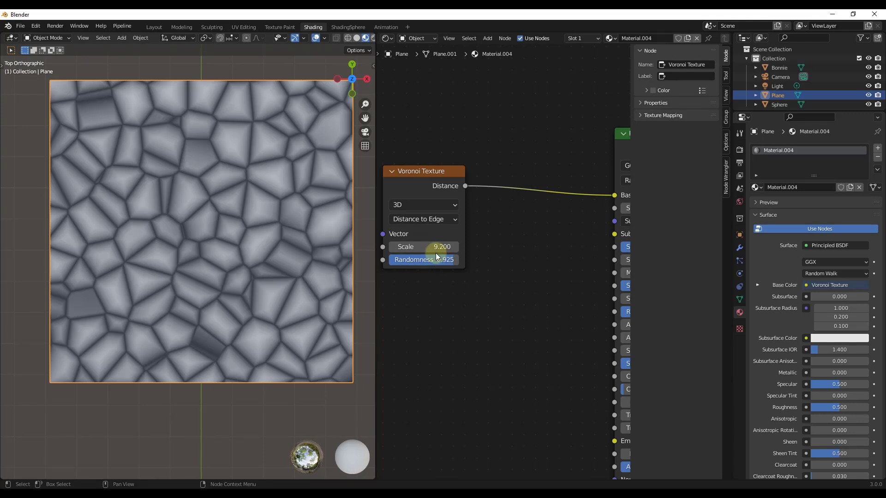
- Set the Voronoi Randomness to 1 and try the N-Sphere Radius feature before setting the feature to F1
left_click_drag(442, 259, 499, 257)
left_click(425, 218)
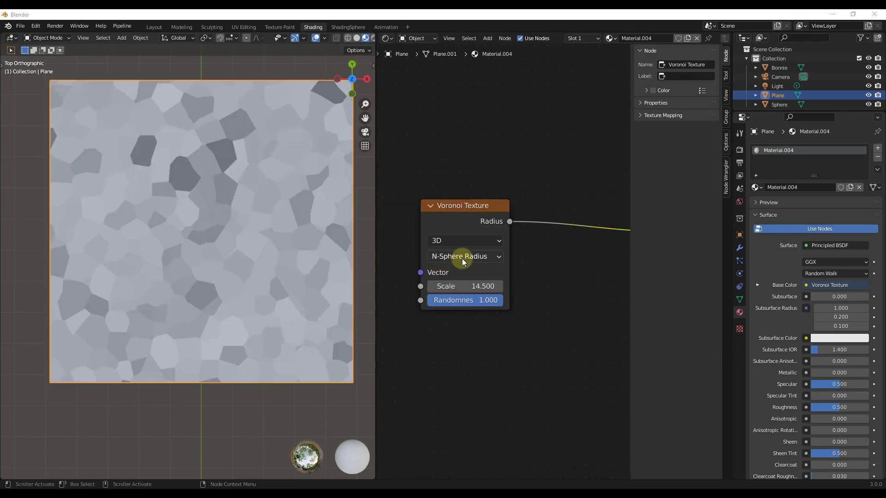
left_click(461, 258)
left_click(452, 271)
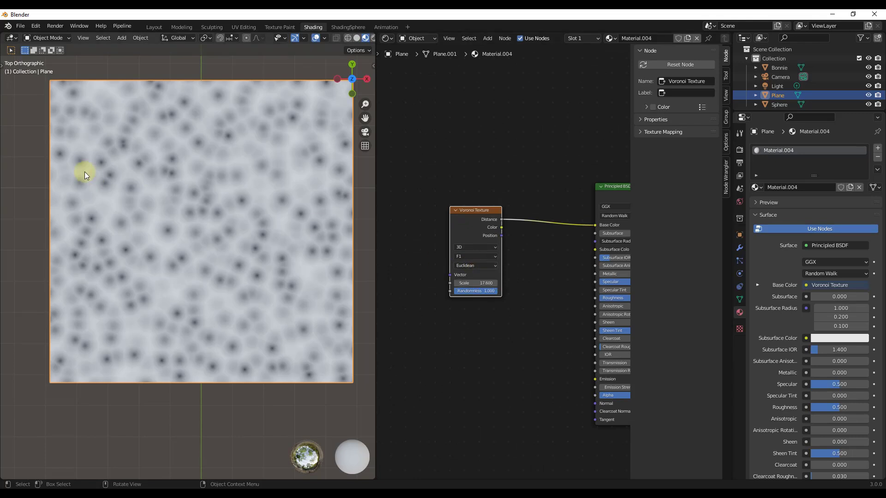
- Try the Manhattan distance metric on the plane's Voronoi Texture, then set Scale to 16.6 and the metric to Chebychev
left_click(471, 267)
left_click(471, 280)
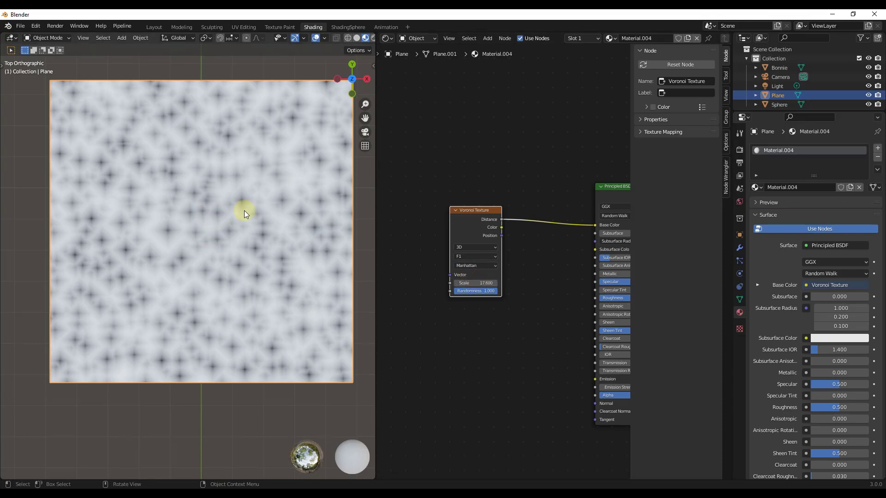
mouse_move(473, 284)
left_mouse_down()
mouse_move(522, 283)
mouse_move(441, 291)
mouse_move(447, 235)
mouse_move(469, 270)
left_mouse_up()
left_click(467, 267)
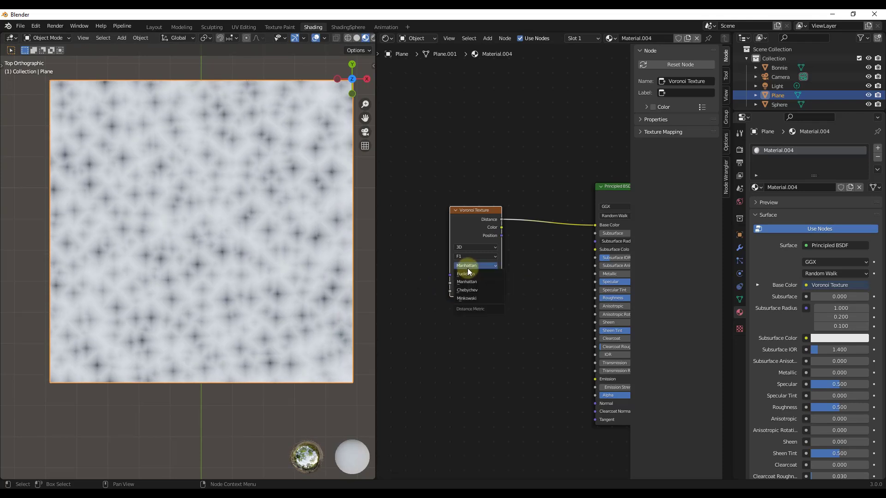
left_click(472, 290)
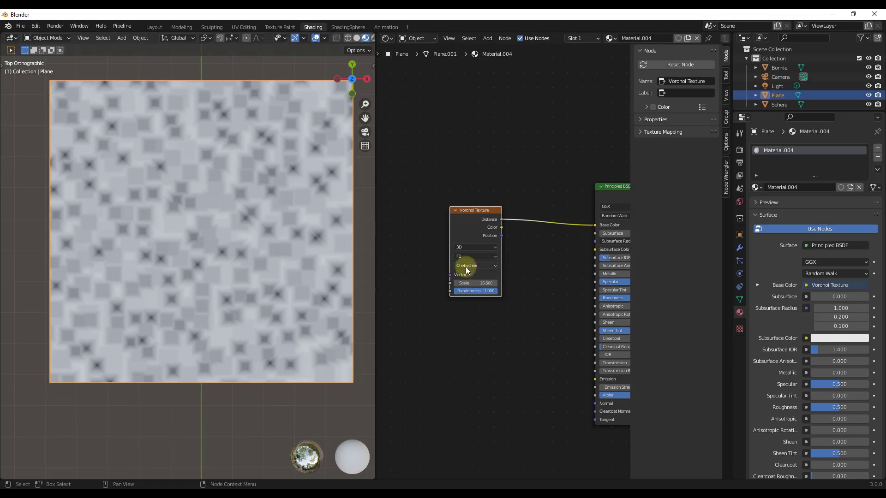
- Set the Voronoi distance metric to Minkowski with an Exponent of 1
left_click(466, 268)
left_click(470, 298)
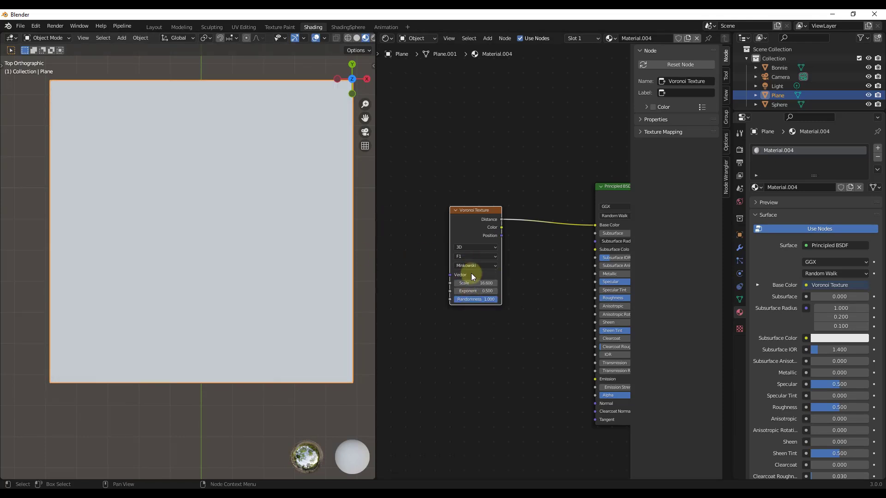
left_click_drag(475, 290, 539, 303)
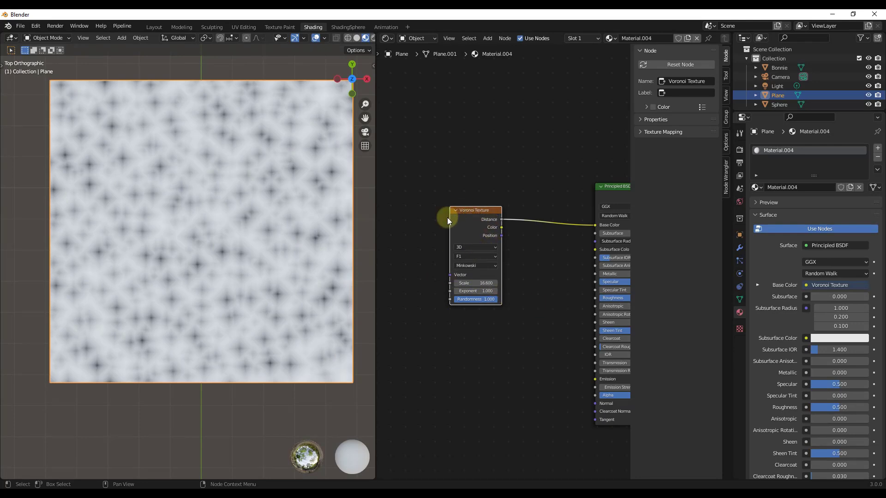
- Switch to the ShadingSphere workspace and select the sphere to show its material nodes
left_click(343, 27)
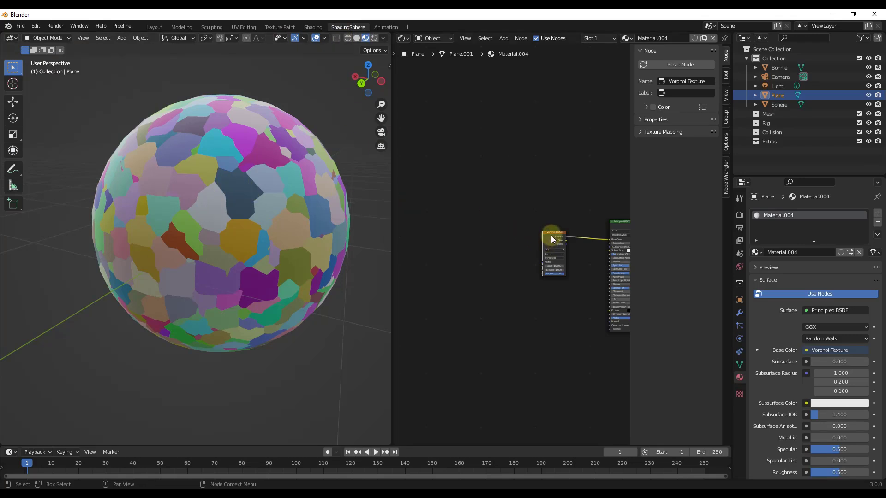
middle_click_drag(556, 235, 469, 223)
left_click(248, 195)
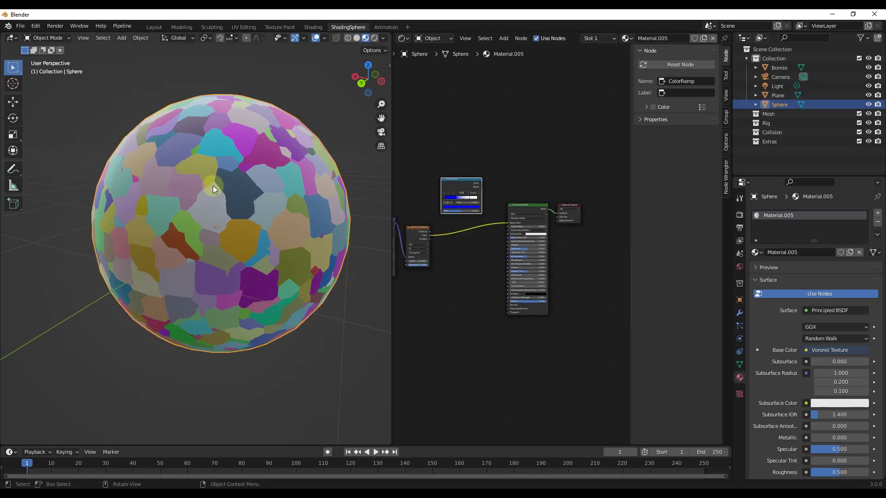
middle_click_drag(442, 224, 468, 244)
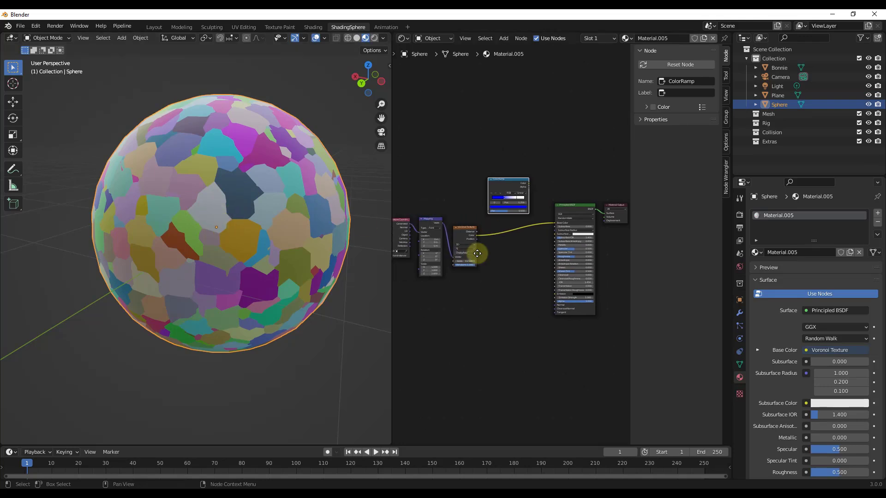
- Try a different X scale on the sphere's Mapping node and set it back to 1
scroll(472, 239, "up", 5)
middle_click_drag(496, 217, 568, 211)
scroll(569, 210, "down", 1)
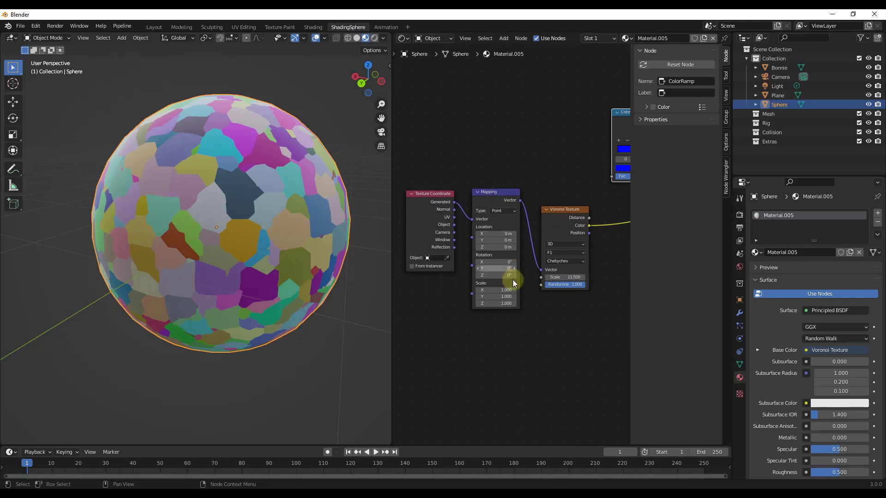
left_click_drag(496, 289, 502, 292)
double_click(502, 291)
type("1")
key("Return")
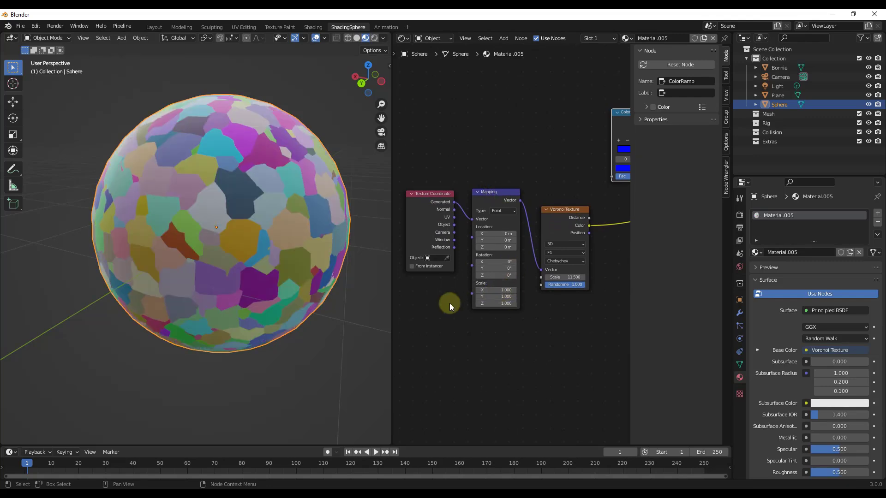
- Raise the sphere's Voronoi Scale to about 21 and connect its Distance output to the Principled BSDF's Base Color
middle_click_drag(530, 272, 450, 259)
scroll(450, 259, "down", 1)
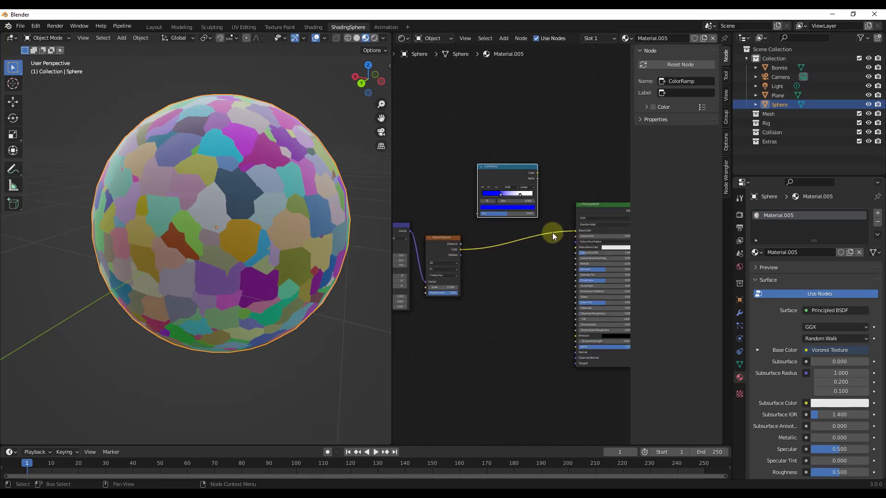
scroll(610, 212, "down", 1)
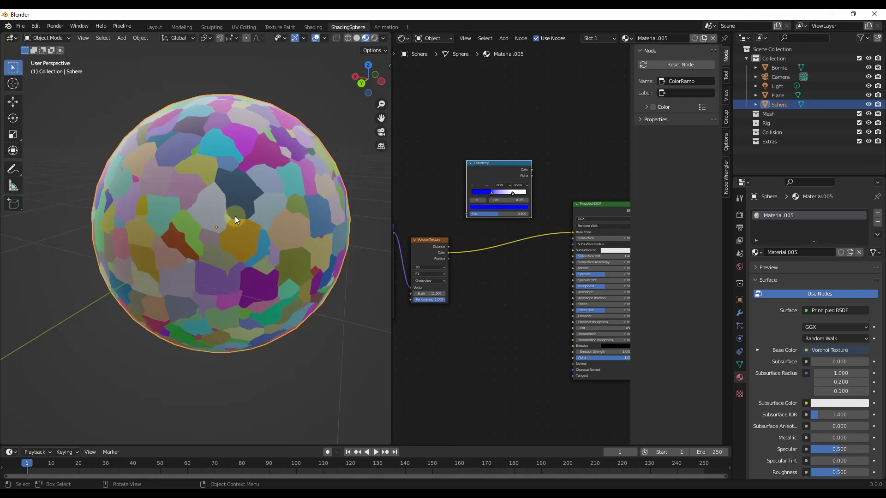
left_click_drag(429, 295, 475, 287)
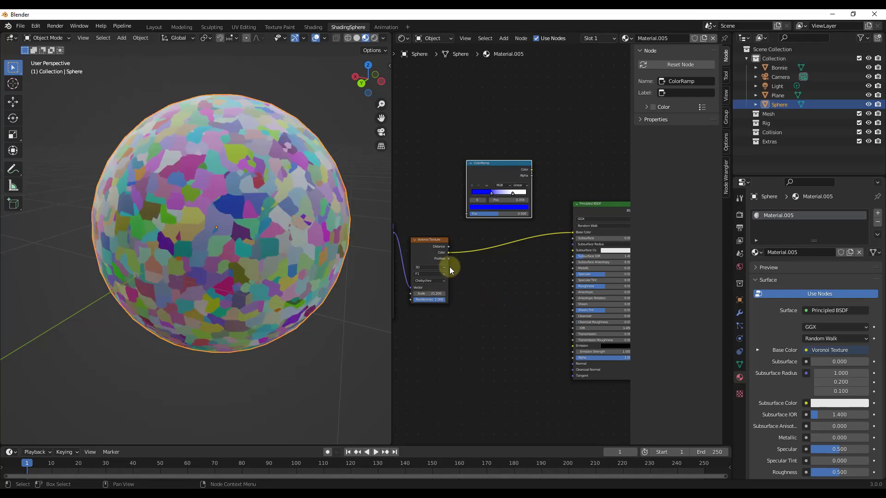
left_click_drag(447, 247, 574, 232)
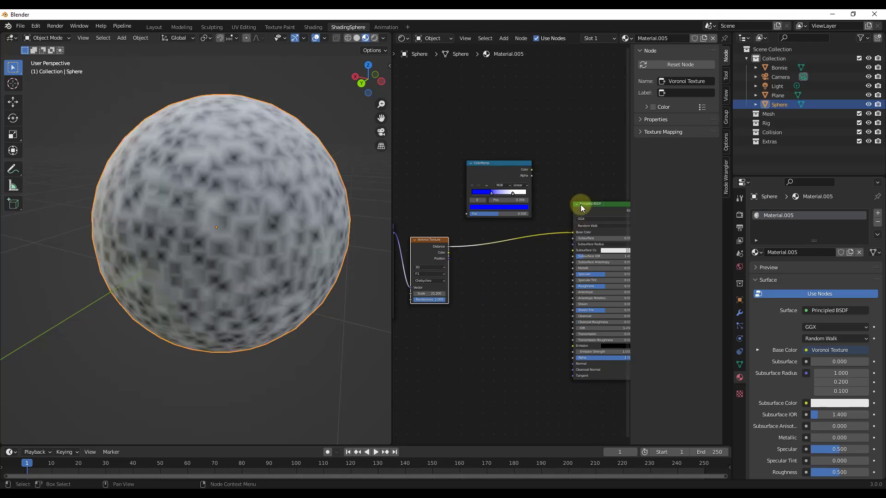
mouse_move(436, 293)
left_mouse_down()
mouse_move(450, 293)
mouse_move(421, 292)
left_mouse_up()
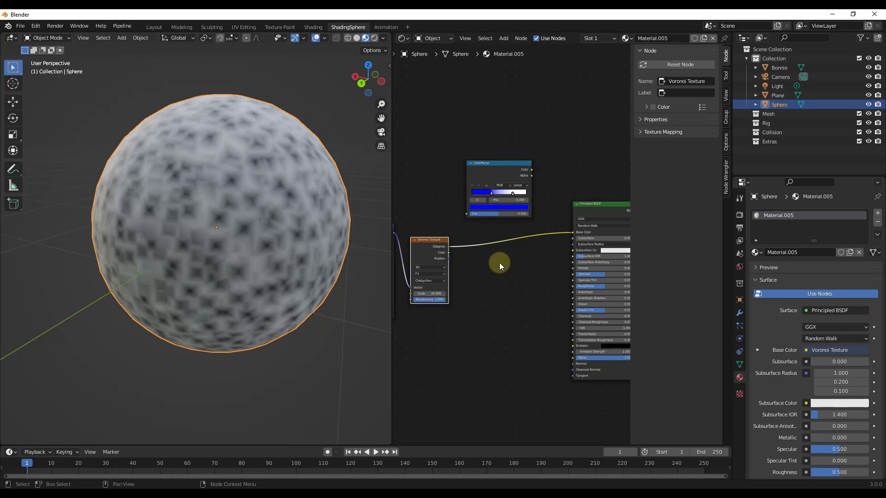
- Insert the ColorRamp between the Voronoi Distance output and the Base Color, and lower the Voronoi Scale to 9.9
left_click_drag(493, 170, 508, 215)
scroll(508, 217, "up", 3)
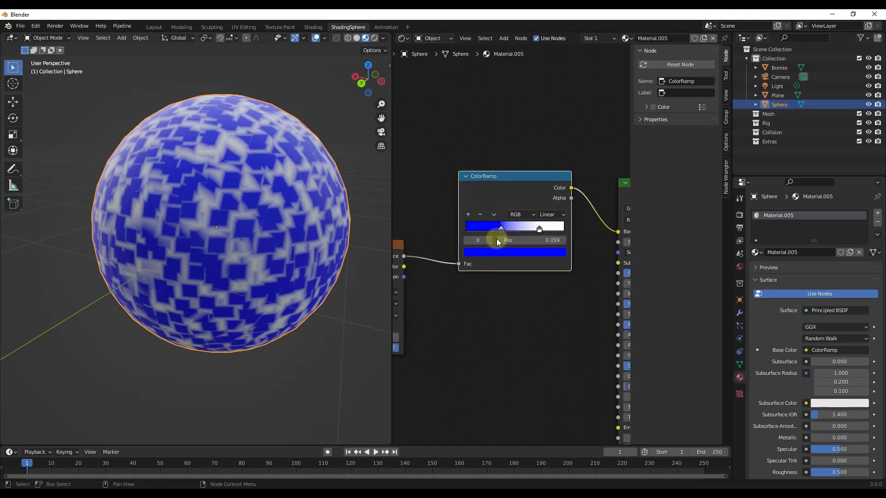
scroll(503, 258, "down", 2)
left_click_drag(417, 309, 401, 290)
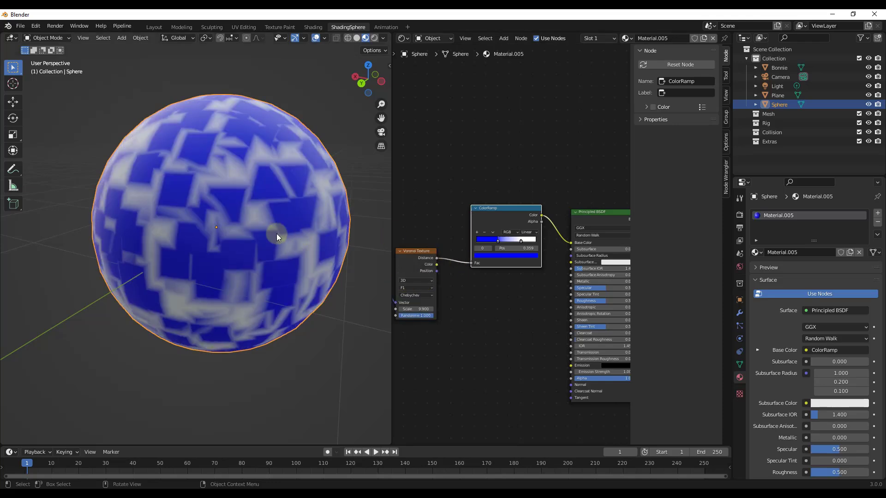
- Bring the ColorRamp stops closer together with the blue stop at 0.377, and set the interpolation to Ease
left_click_drag(497, 242, 493, 221)
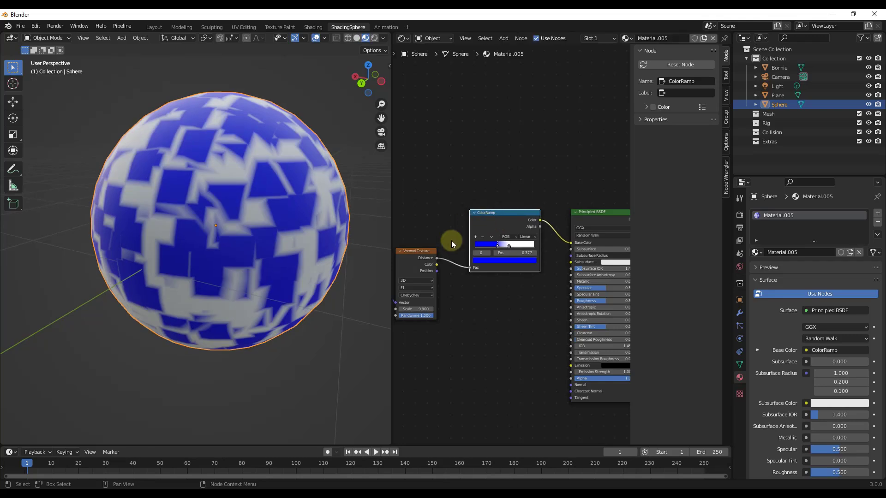
left_click(530, 243)
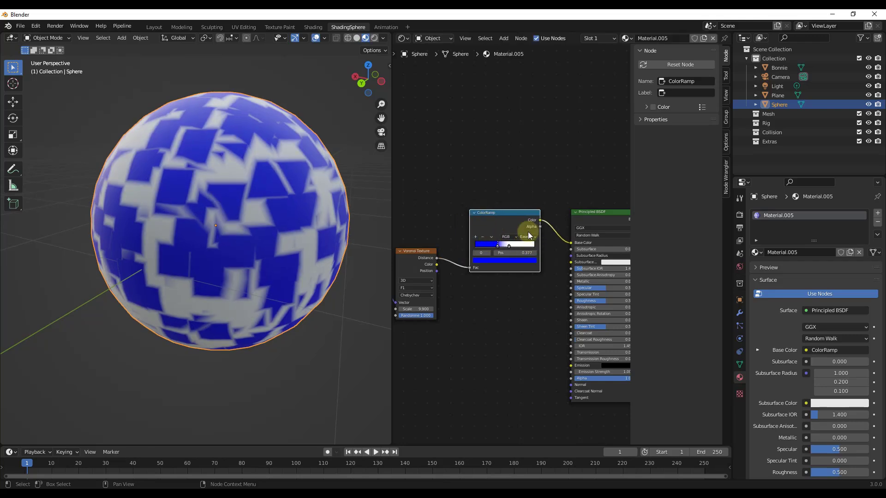
- Set the distance metric to Euclidean and enlarge the blue dots by placing the ColorRamp's blue stop at 0.477 and adjusting the Voronoi Scale
left_click(419, 296)
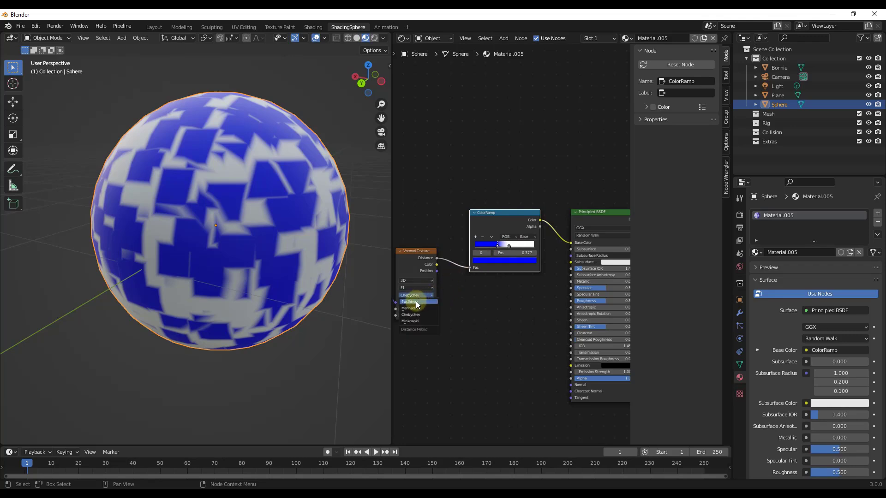
left_click(417, 302)
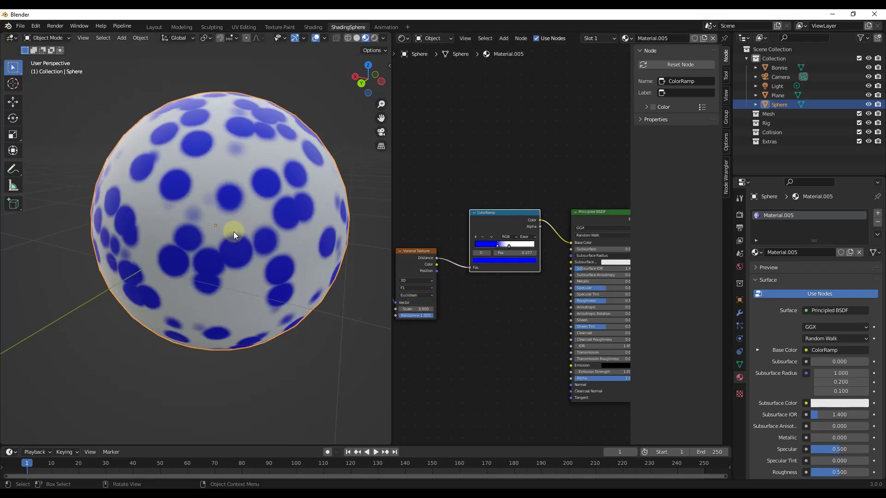
mouse_move(497, 245)
left_mouse_down()
mouse_move(481, 245)
mouse_move(542, 252)
mouse_move(500, 245)
left_mouse_up()
mouse_move(423, 308)
left_mouse_down()
mouse_move(431, 307)
mouse_move(406, 307)
mouse_move(472, 309)
left_mouse_up()
- Change the distance metric to Chebychev and set the Voronoi Randomness to 0
left_click(429, 285)
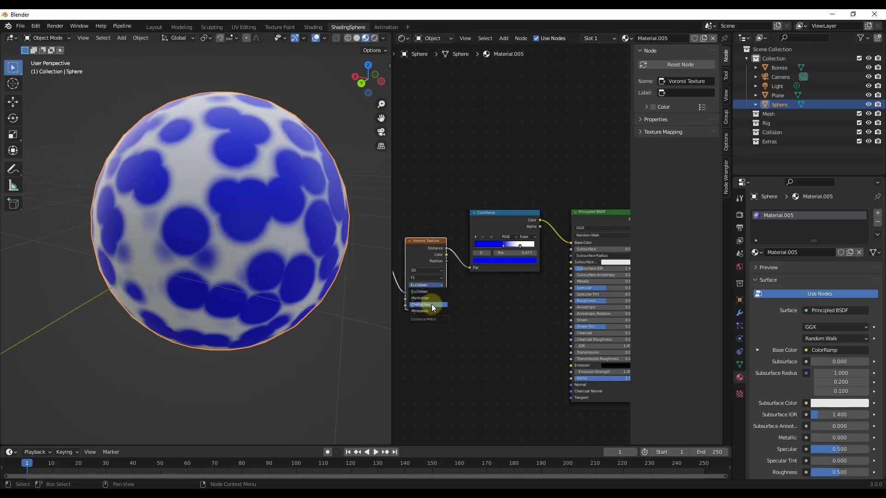
left_click(431, 305)
left_click_drag(427, 299, 473, 272)
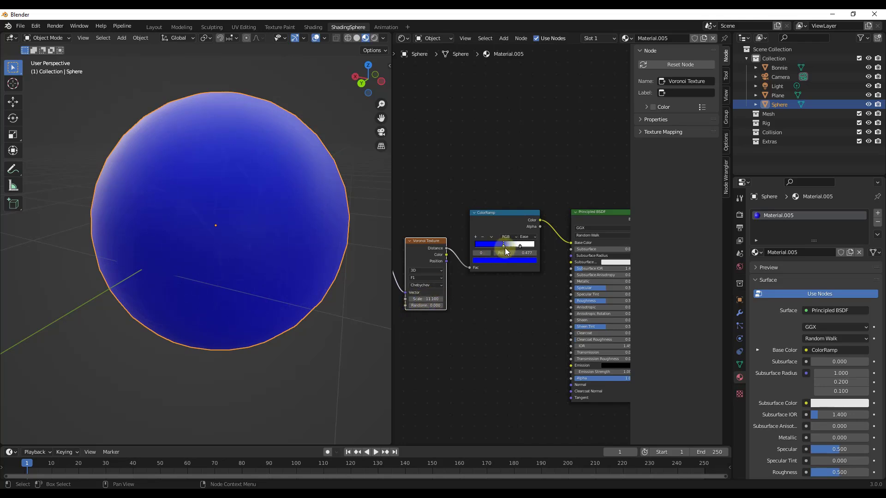
- Move the ColorRamp's blue stop to 0.445 with the white stop right beside it for a sharp grid on the sphere
left_click_drag(505, 245, 490, 247)
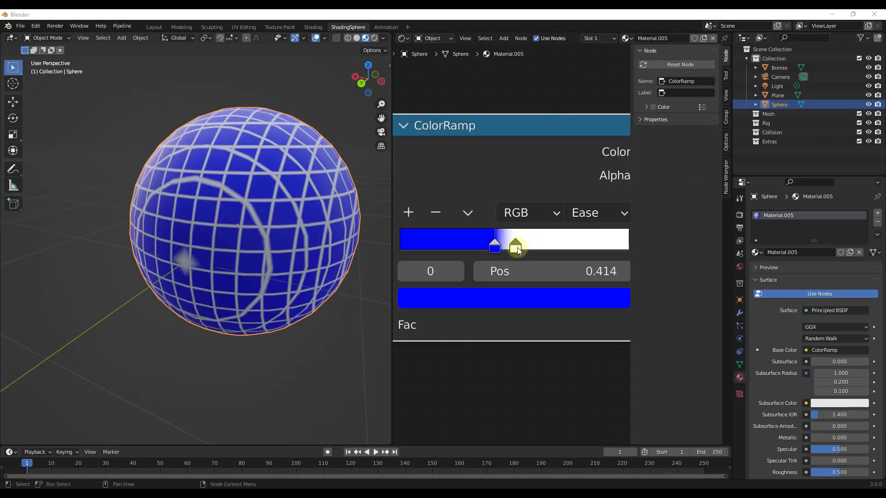
left_click_drag(516, 249, 506, 251)
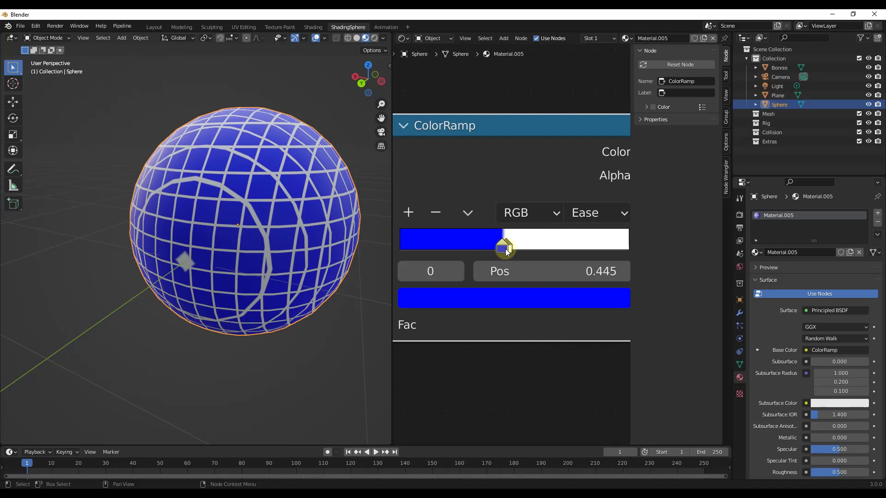
scroll(507, 252, "down", 3)
scroll(237, 201, "up", 4)
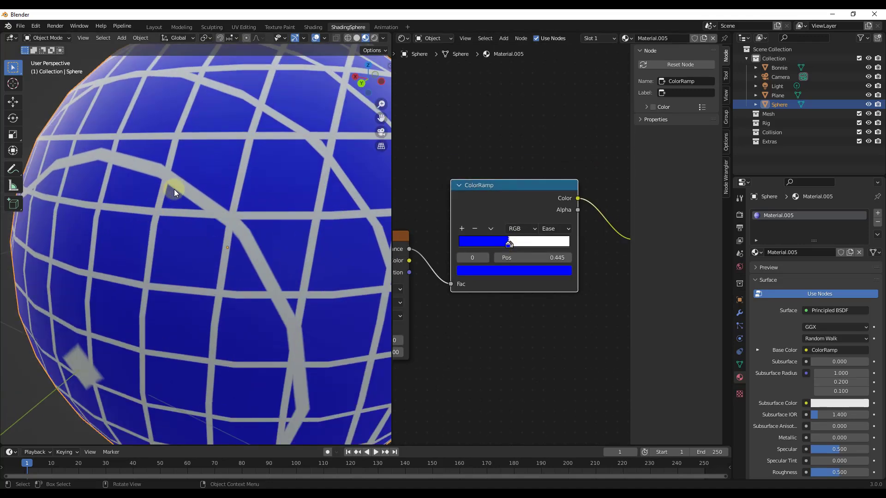
scroll(237, 217, "down", 8)
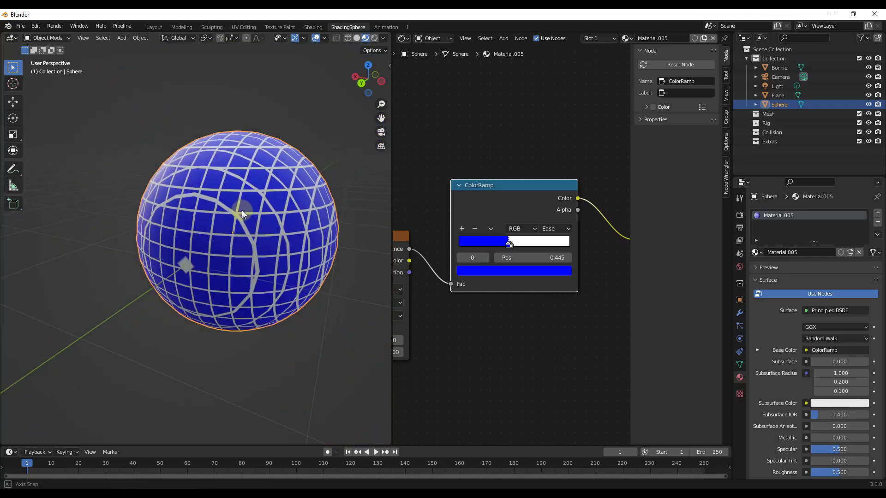
scroll(531, 317, "down", 4)
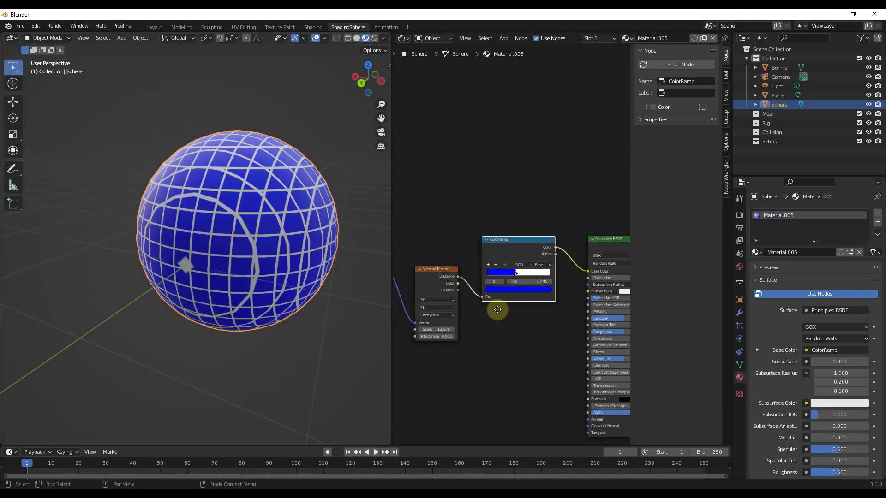
- Set the Mapping node's Z scale to 2.4 to compress the grid pattern vertically
scroll(492, 306, "left", 5)
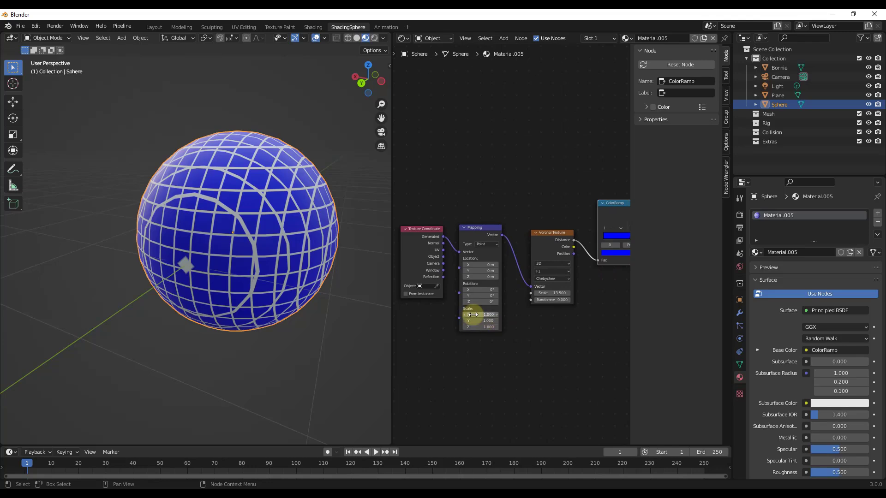
left_click_drag(482, 330, 486, 328)
scroll(249, 196, "up", 2)
scroll(173, 216, "down", 3)
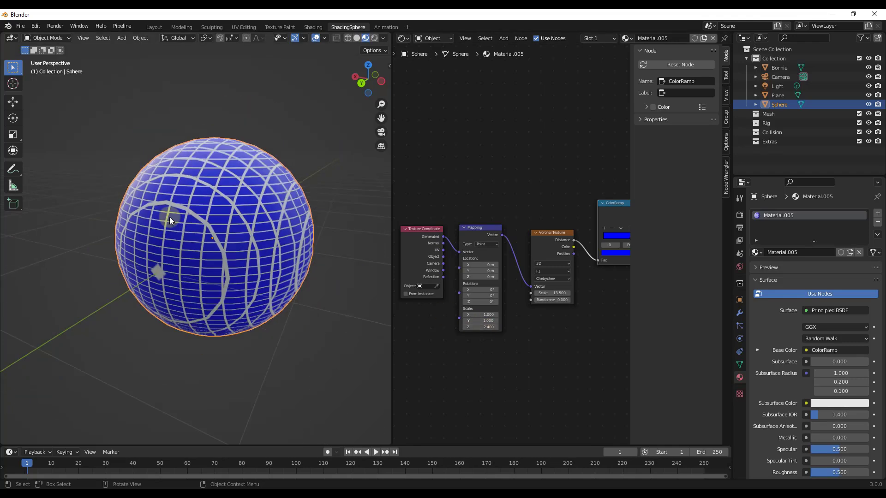
scroll(482, 291, "up", 1)
scroll(195, 237, "up", 3)
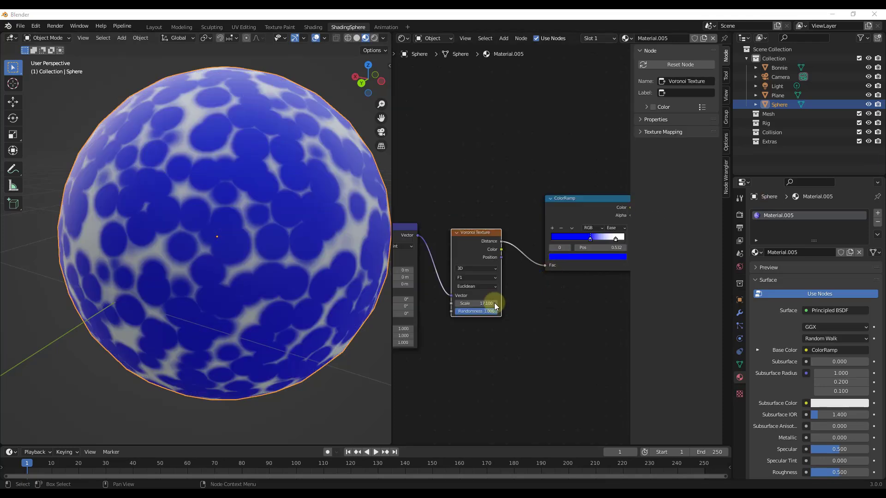
- Connect the Voronoi Color output to the ColorRamp's Fac and raise the Voronoi Scale to 95.1
left_click_drag(501, 249, 545, 265)
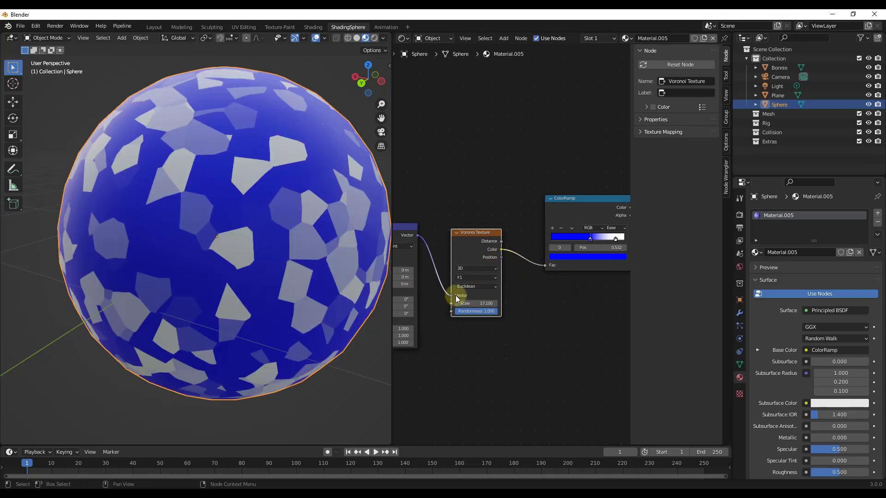
left_click_drag(480, 303, 837, 317)
scroll(209, 210, "down", 3)
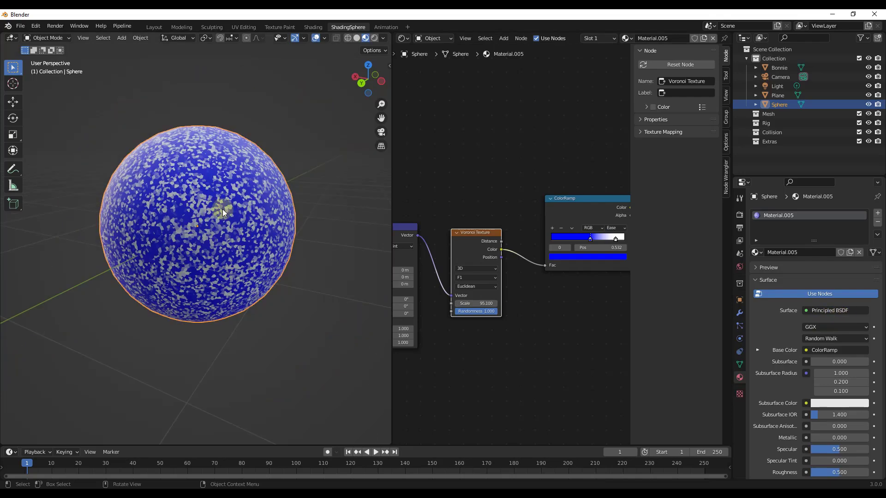
- Connect the ColorRamp's Color output to the Principled BSDF's Roughness input as well, and inspect the sphere's reflections
scroll(597, 273, "up", 2)
middle_click_drag(598, 277, 444, 268)
left_click(482, 171)
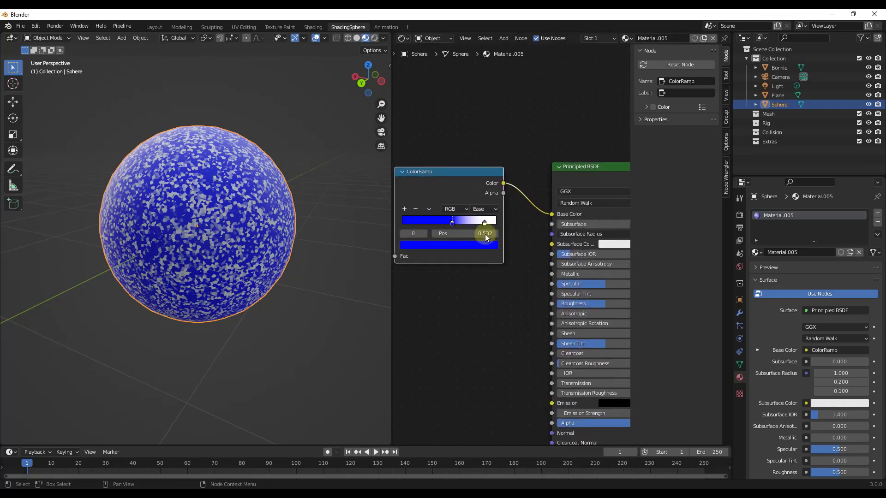
middle_click_drag(498, 234, 492, 234)
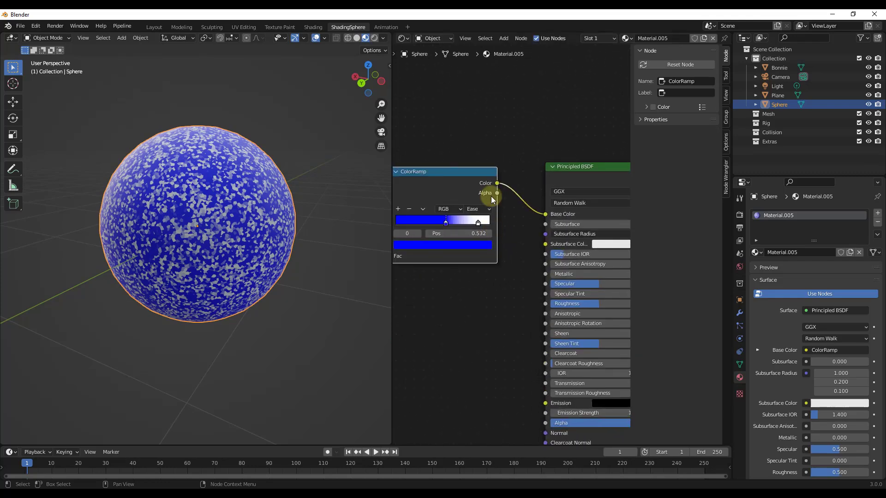
left_click(447, 244)
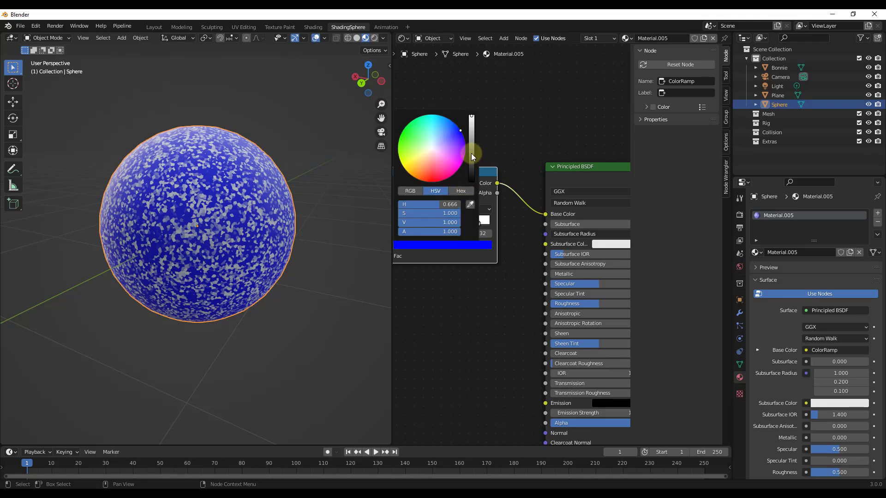
left_click_drag(485, 189, 470, 185)
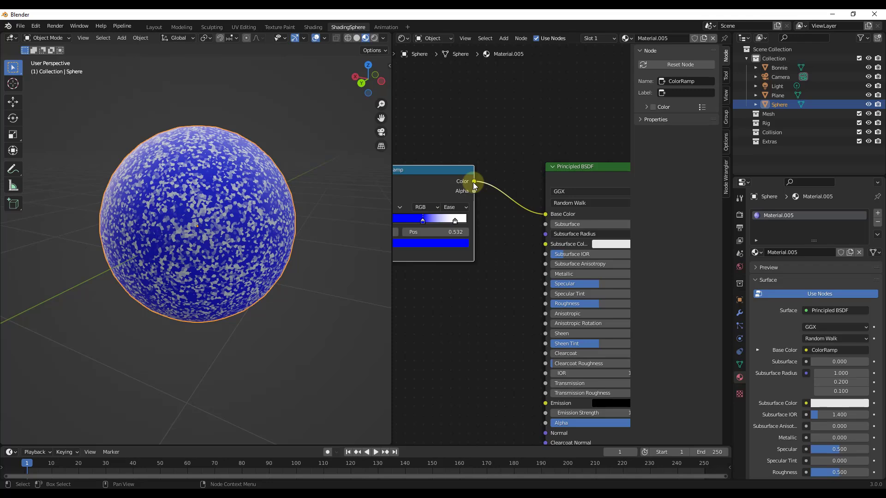
left_click_drag(474, 182, 548, 307)
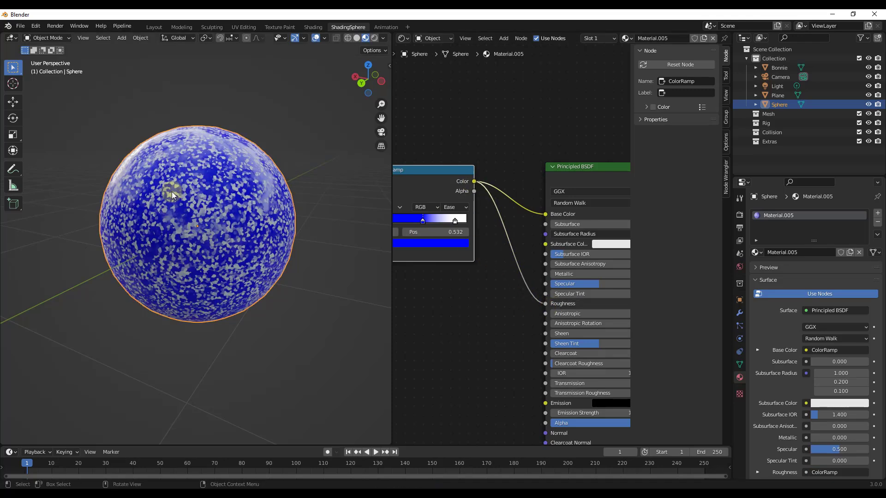
scroll(172, 193, "up", 3)
scroll(178, 195, "down", 1)
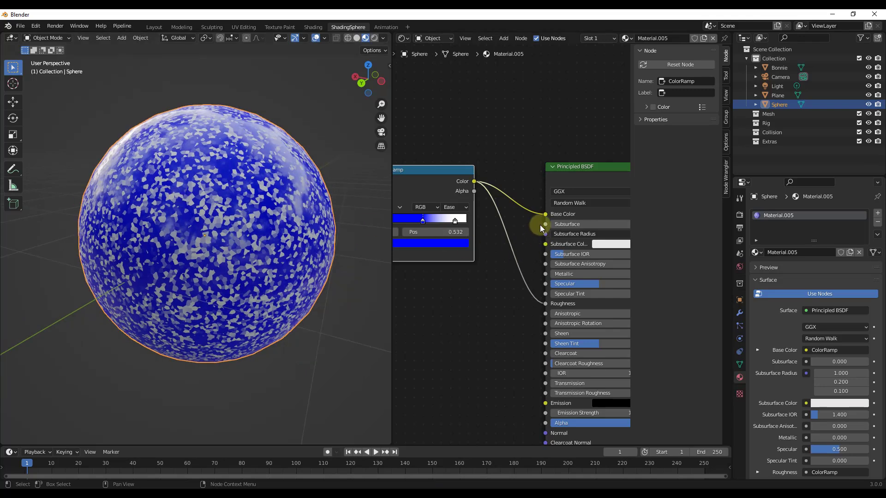
- Disconnect the ColorRamp from Base Color and set the base color to yellow with hue 0.148 and saturation 0.973
left_click_drag(545, 214, 525, 179)
left_click(612, 213)
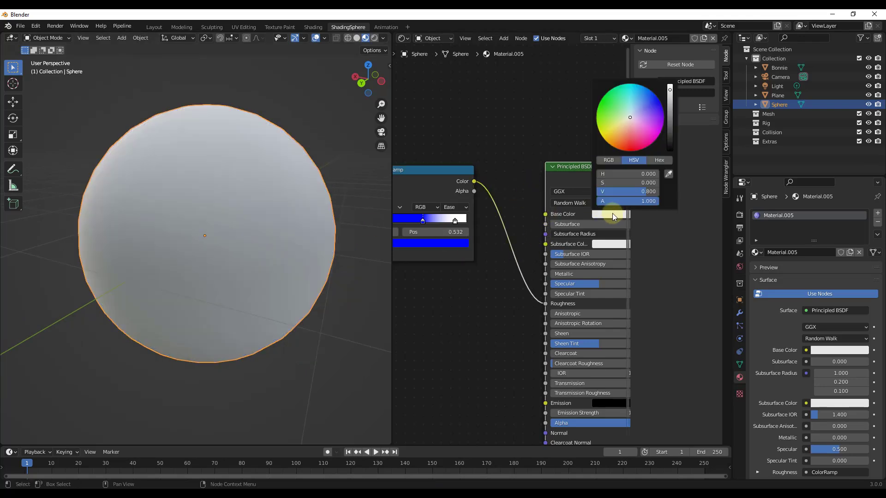
left_click_drag(619, 139, 602, 137)
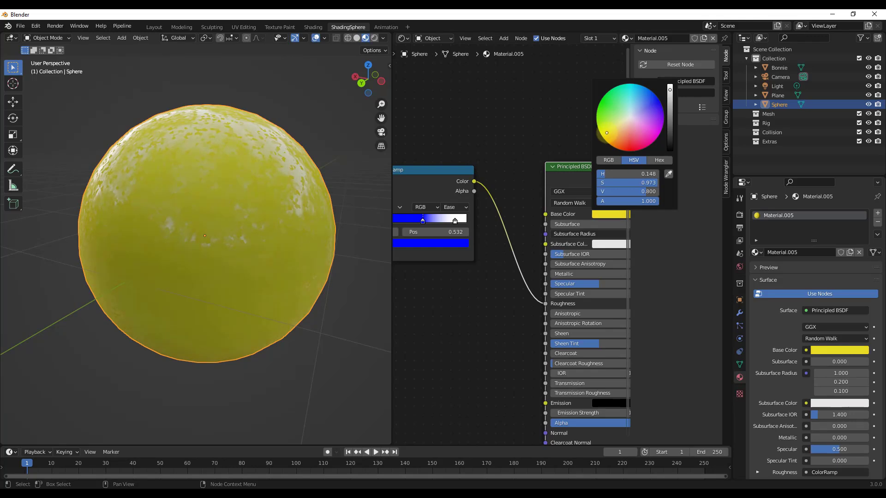
scroll(137, 184, "up", 3)
scroll(157, 183, "down", 2)
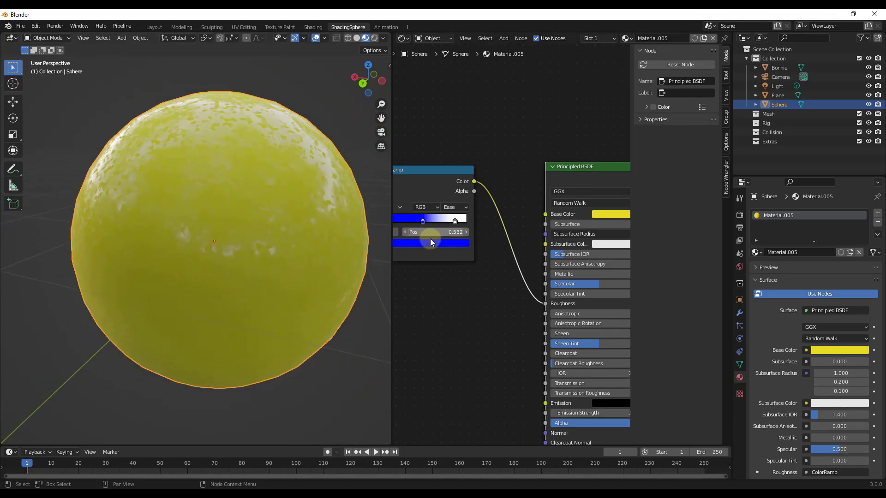
- Move the ColorRamp's blue stop to 0.605 and change its color to black
left_click_drag(455, 221, 429, 227)
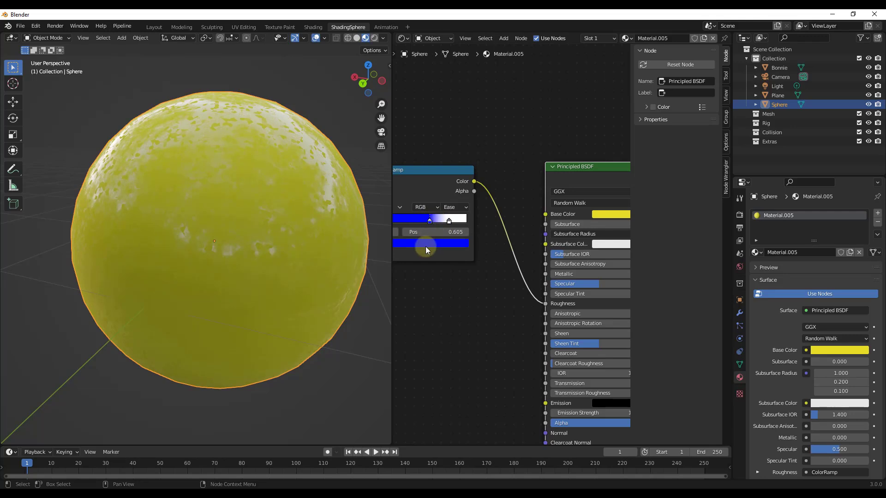
left_click(425, 245)
left_click_drag(448, 118, 448, 179)
left_click(436, 220)
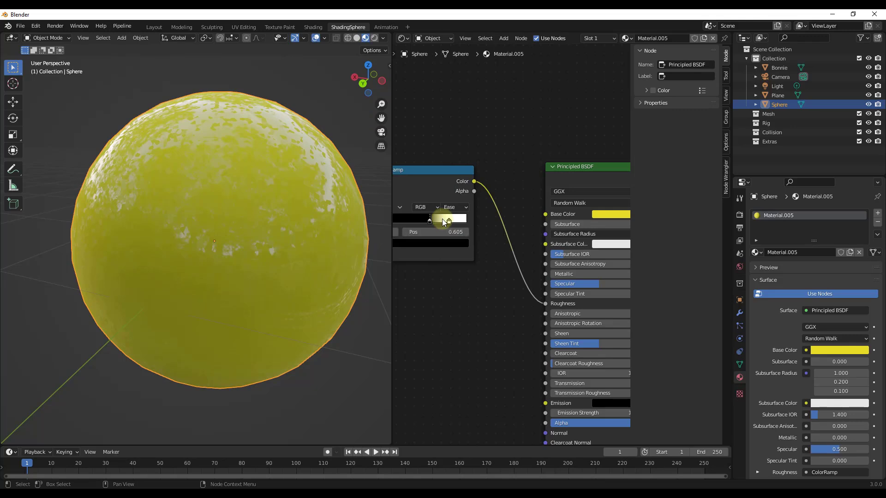
- Shift the ColorRamp's black stop lower and set the white stop to 0.550, then inspect the sphere's roughness pattern
mouse_move(429, 220)
left_mouse_down()
mouse_move(408, 221)
mouse_move(450, 225)
mouse_move(415, 226)
mouse_move(424, 224)
left_mouse_up()
middle_click_drag(262, 231, 214, 150)
scroll(210, 114, "up", 3)
scroll(210, 112, "down", 5)
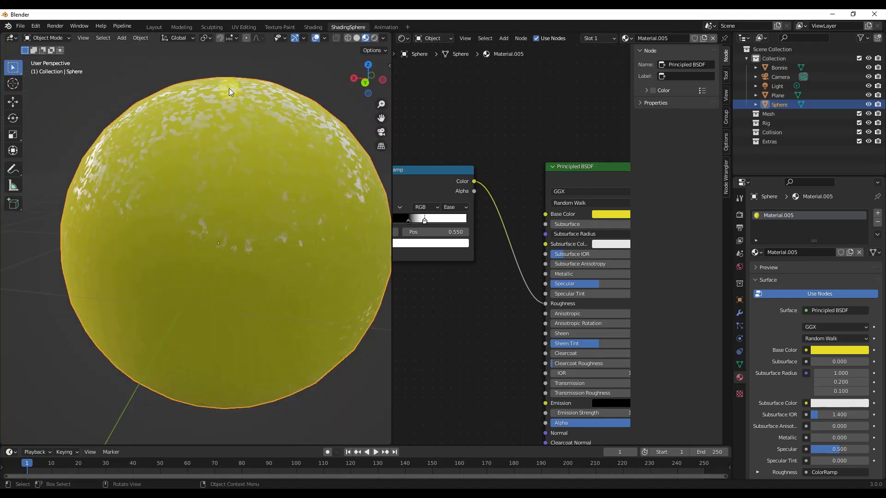
middle_click_drag(243, 103, 237, 129)
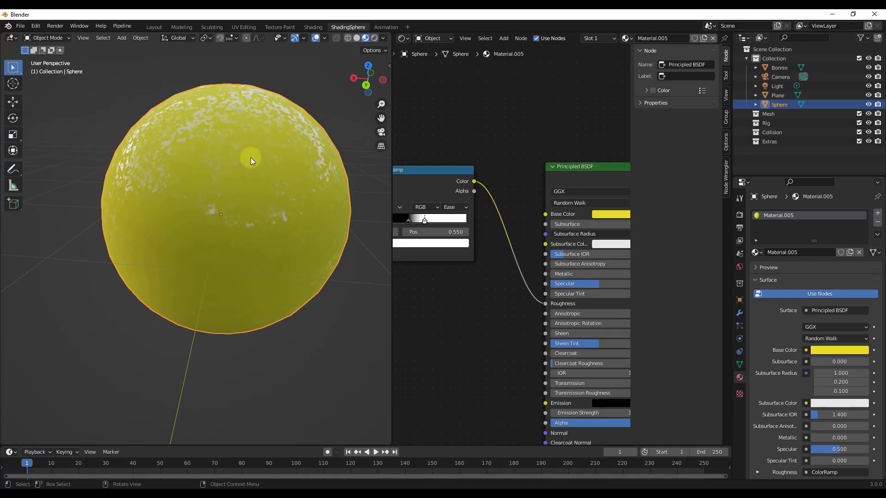